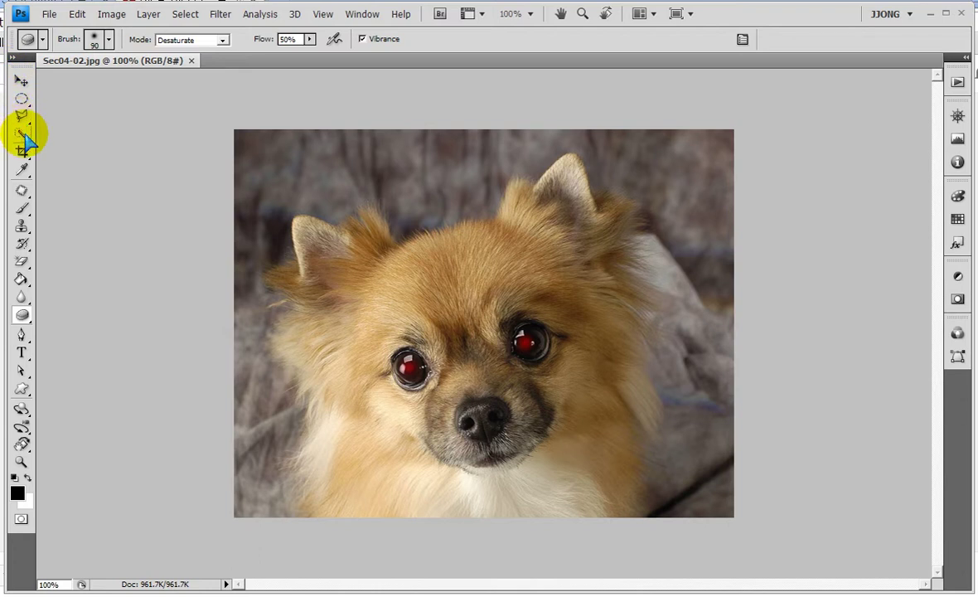
# - Open the Spot Healing Brush flyout listing the Patch Tool and Red Eye Tool
pyautogui.click(23, 190)
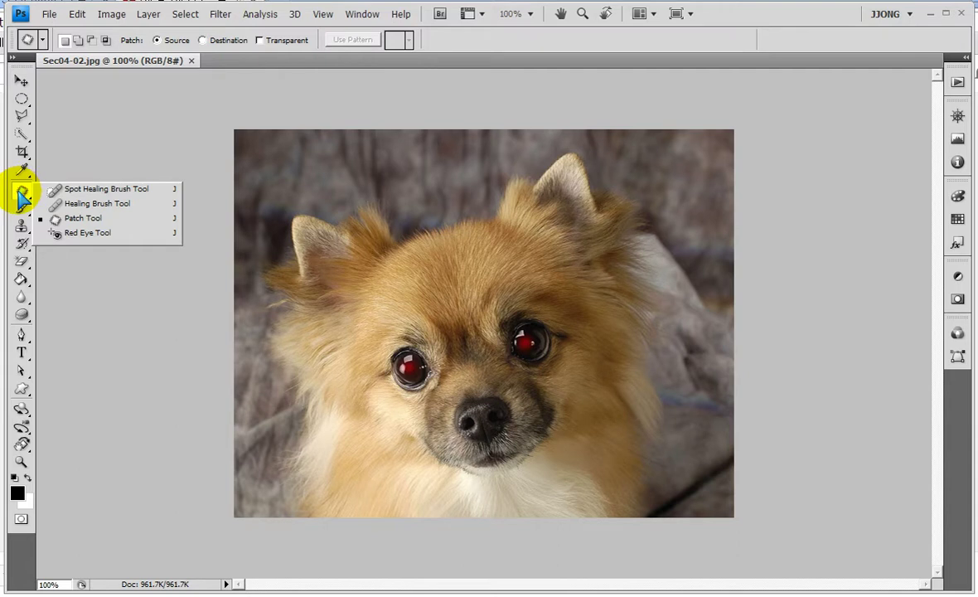
# - Darken the left and right red pupils with the Red Eye Tool at 50% pupil size and darken amount
pyautogui.click(83, 236)
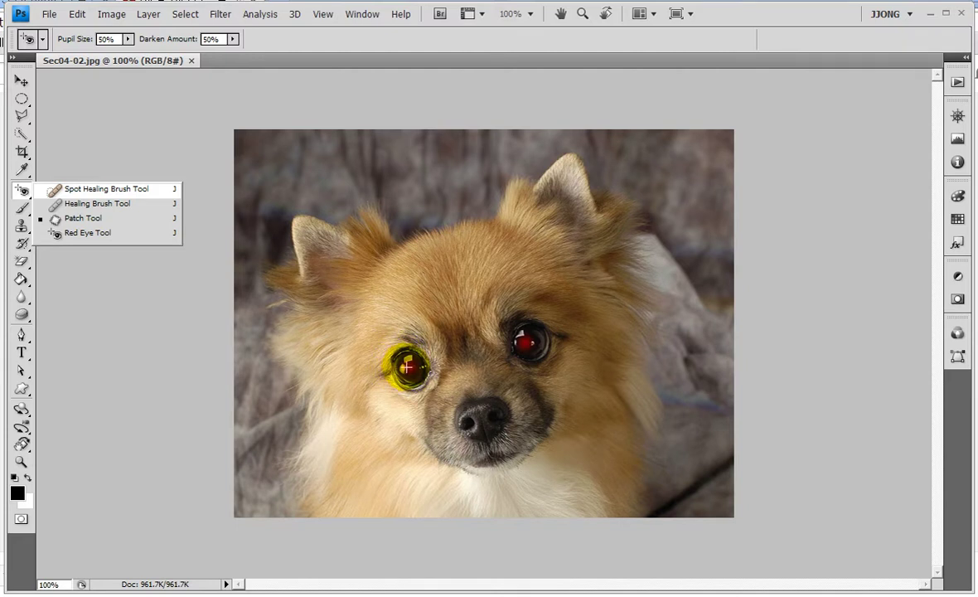
pyautogui.click(406, 366)
pyautogui.click(525, 340)
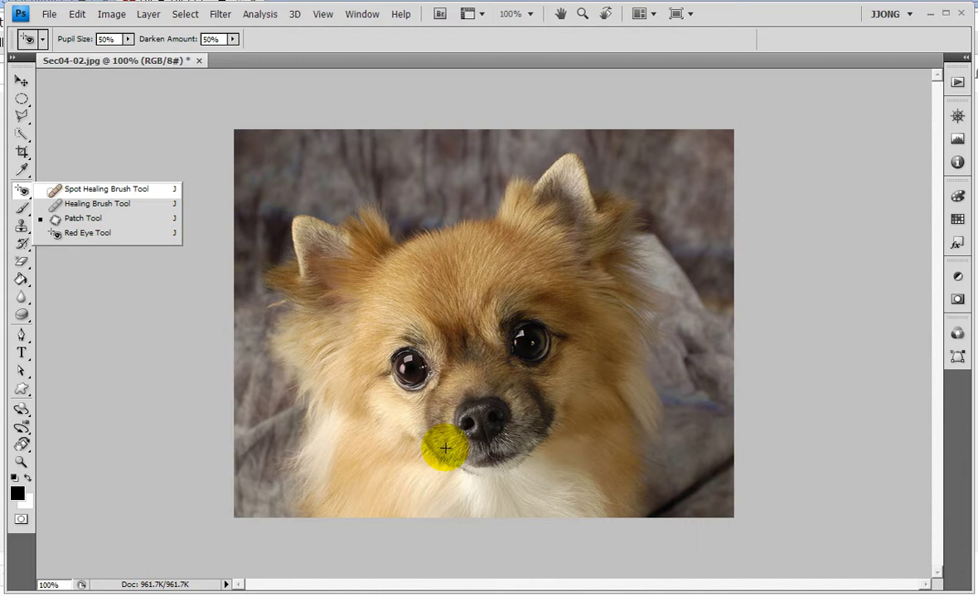
# - Zoom to 340% on the dog's forehead and reselect the Red Eye Tool
pyautogui.click(22, 462)
pyautogui.moveTo(340, 214); pyautogui.dragTo(478, 308)
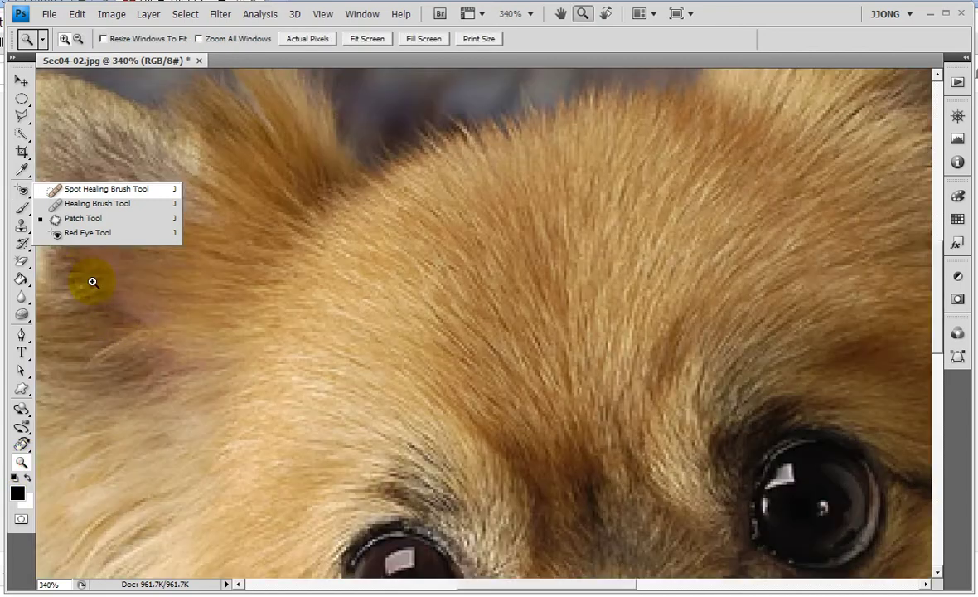
pyautogui.click(82, 230)
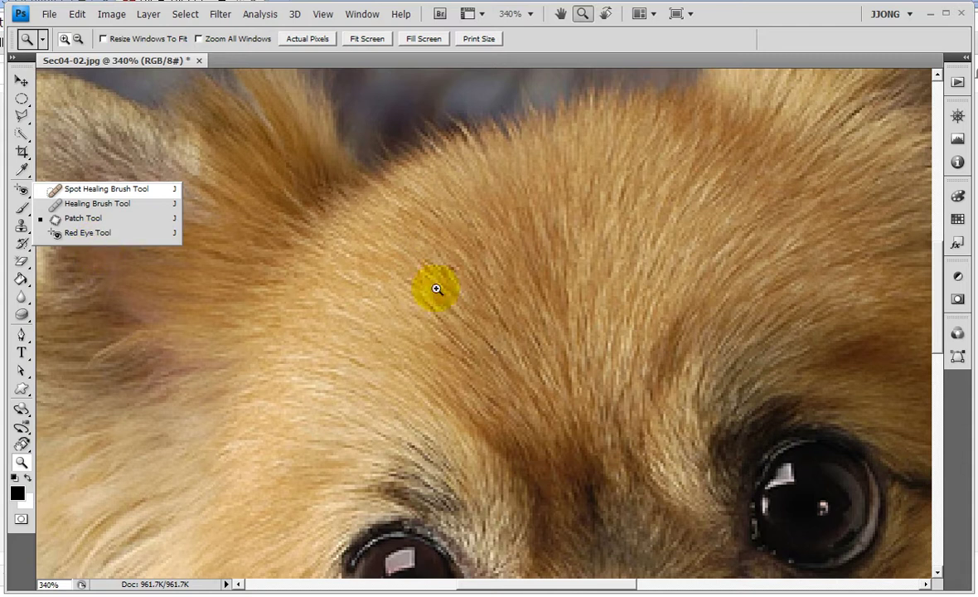
pyautogui.click(64, 235)
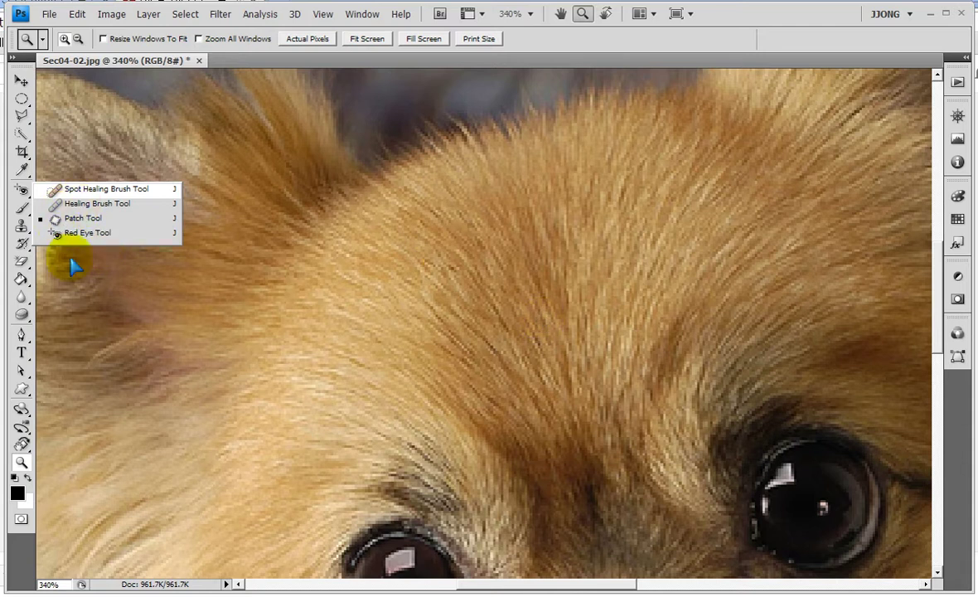
pyautogui.click(54, 192)
pyautogui.click(22, 207)
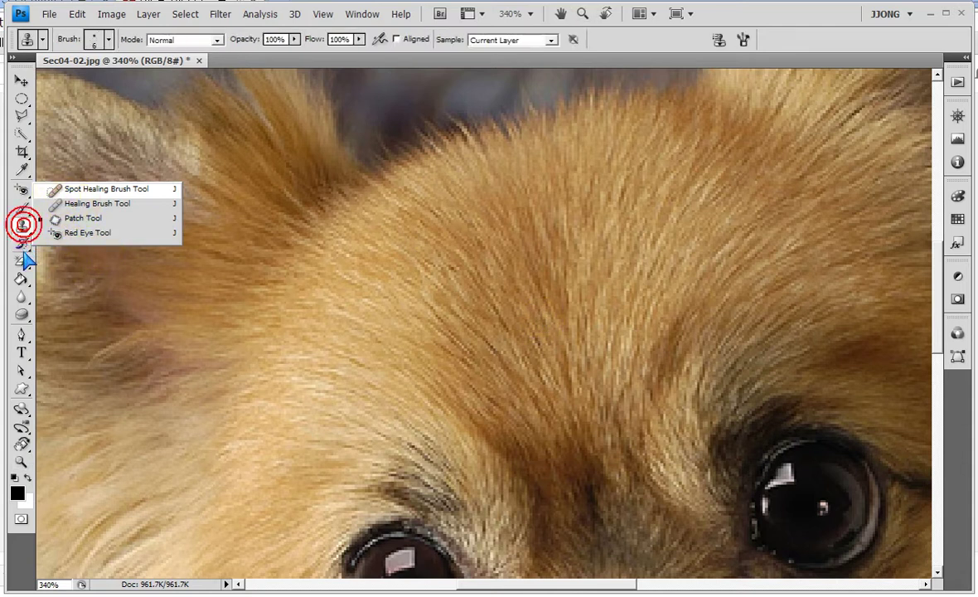
pyautogui.click(23, 191)
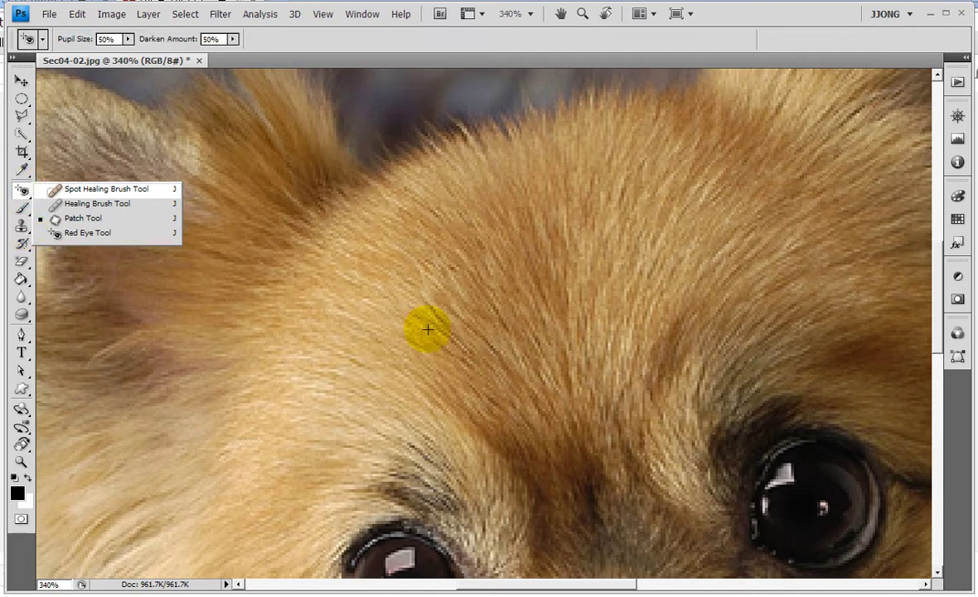
# - Apply red-eye correction to six spots of forehead fur, then return the view to 100%
pyautogui.click(554, 348)
pyautogui.click(327, 358)
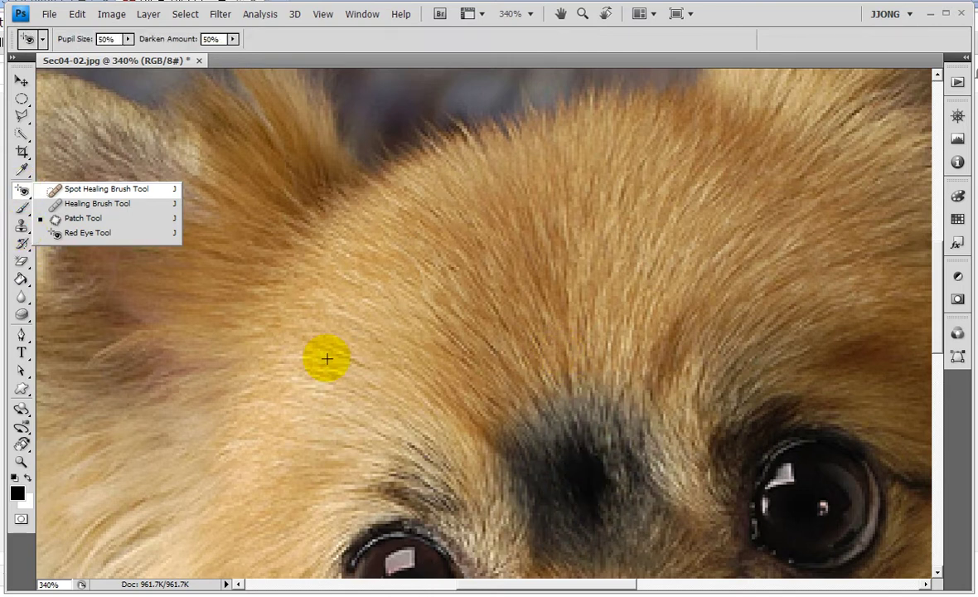
pyautogui.click(528, 220)
pyautogui.click(529, 229)
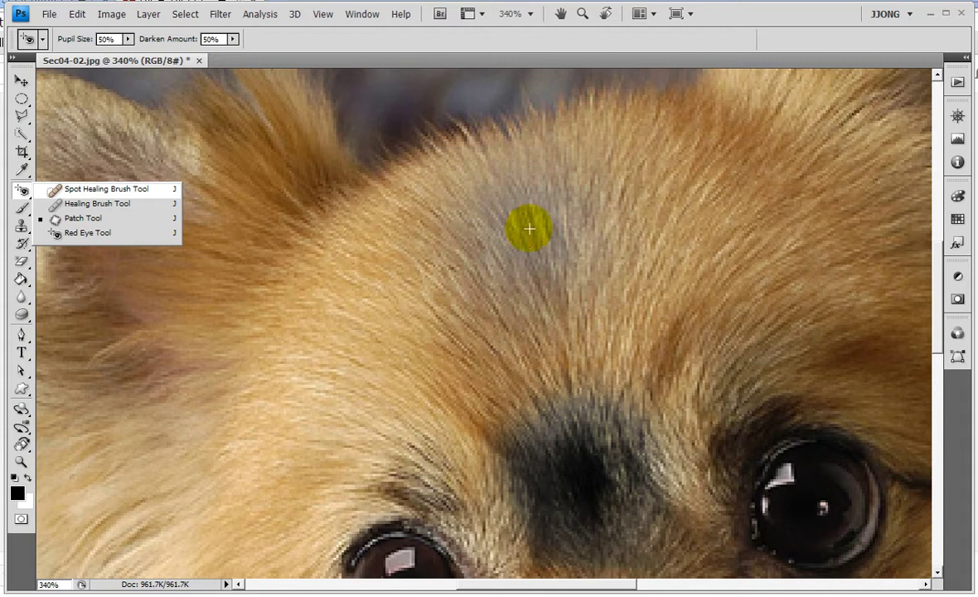
pyautogui.click(430, 323)
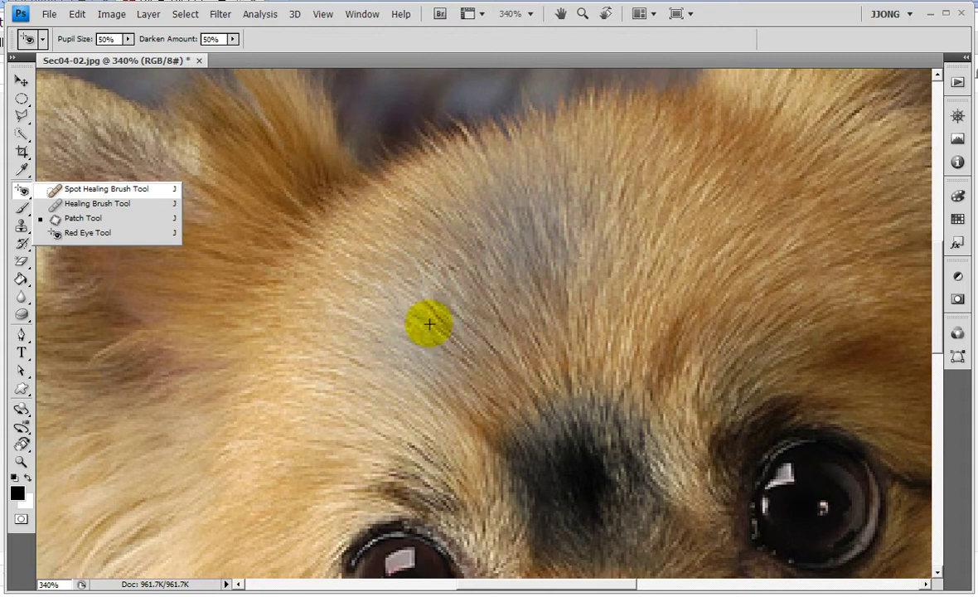
pyautogui.click(643, 264)
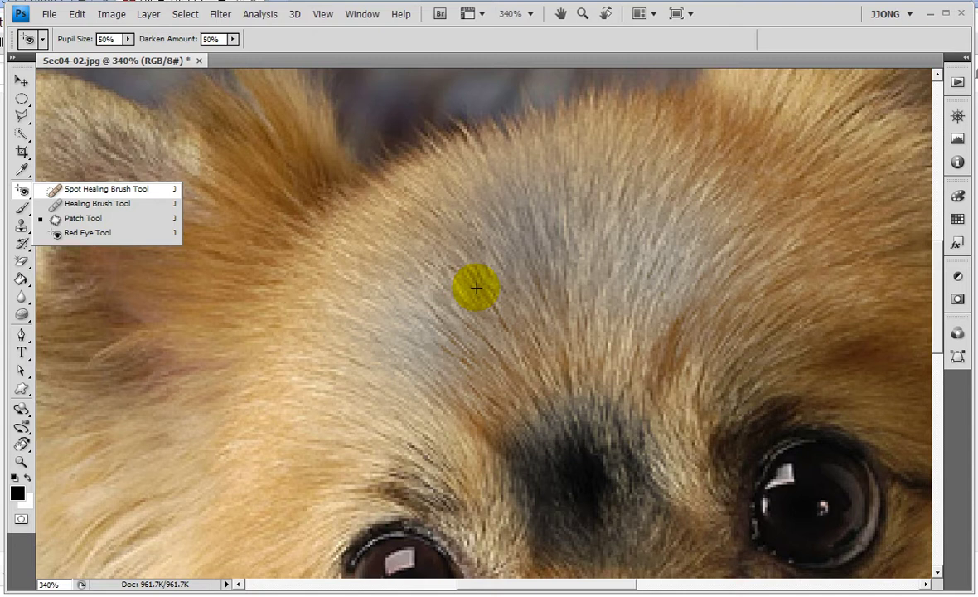
pyautogui.hotkey('ctrl', '1')
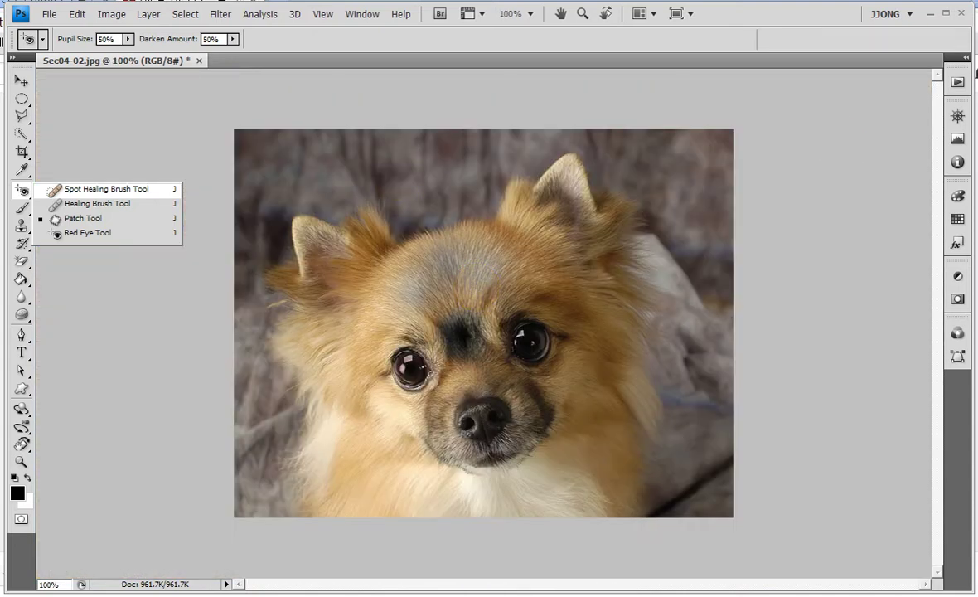
# - Switch to a workspace showing History and Layers, and revert to the Sec04-02.jpg snapshot
pyautogui.click(884, 14)
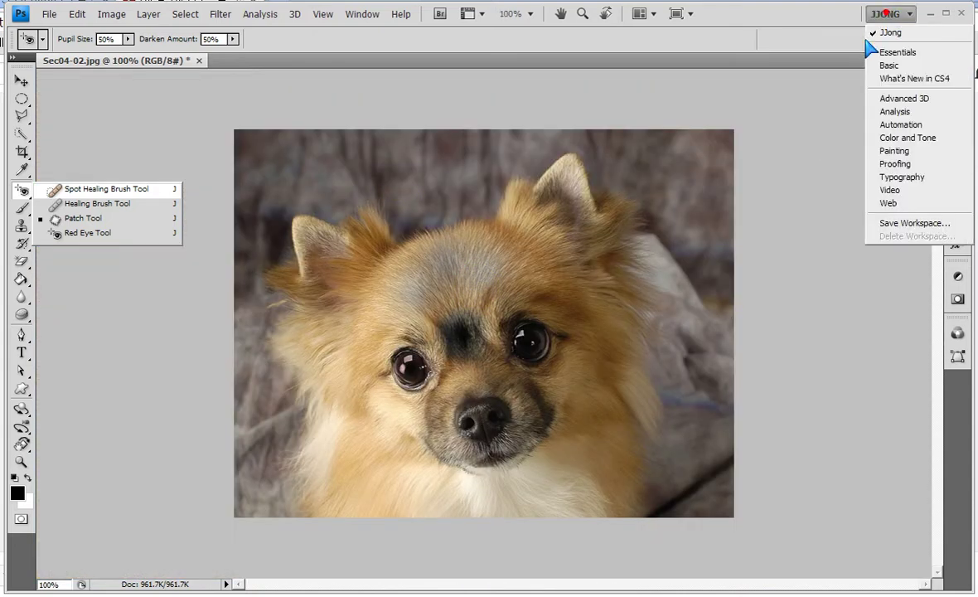
pyautogui.click(879, 35)
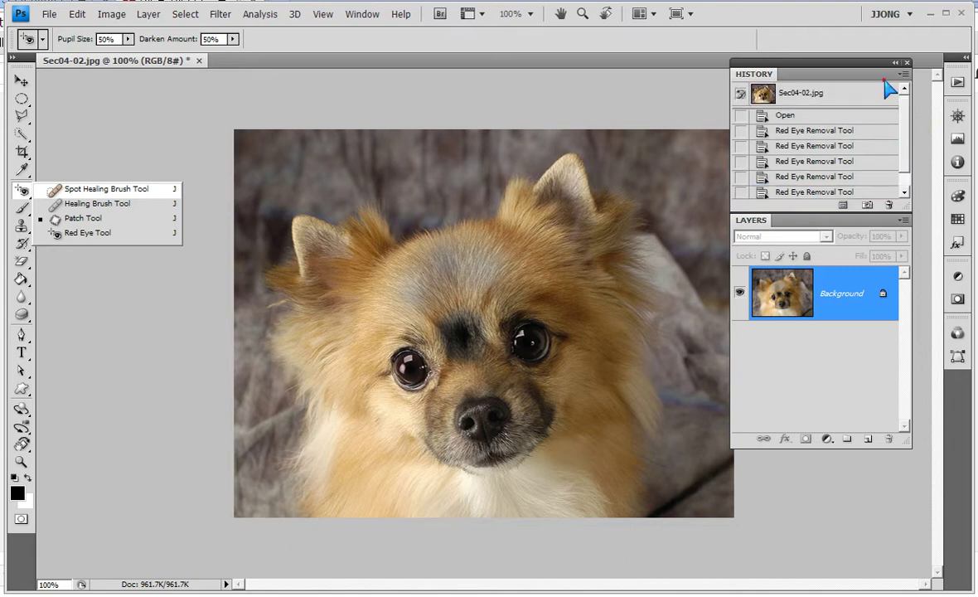
pyautogui.doubleClick(814, 74)
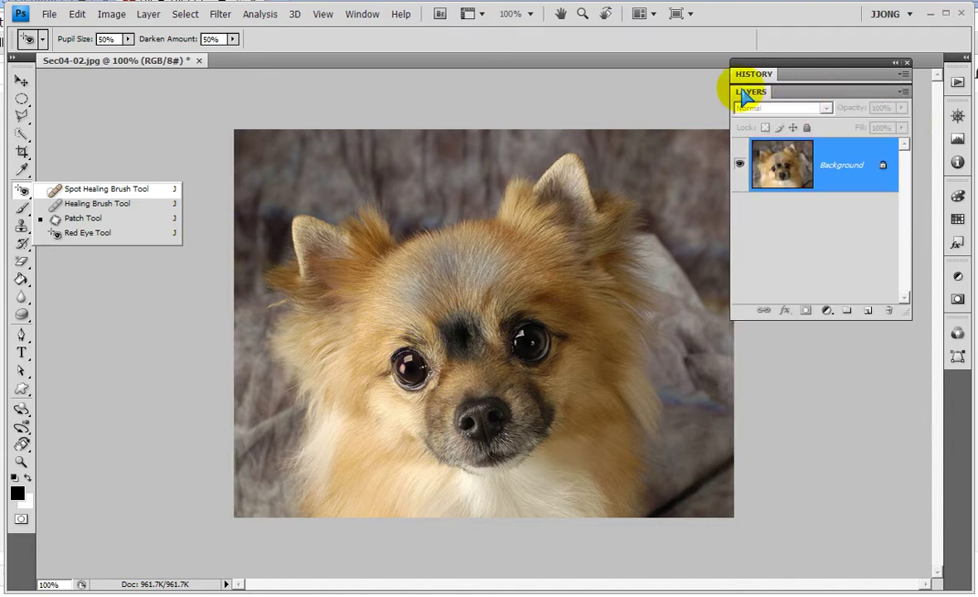
pyautogui.click(750, 73)
pyautogui.click(769, 94)
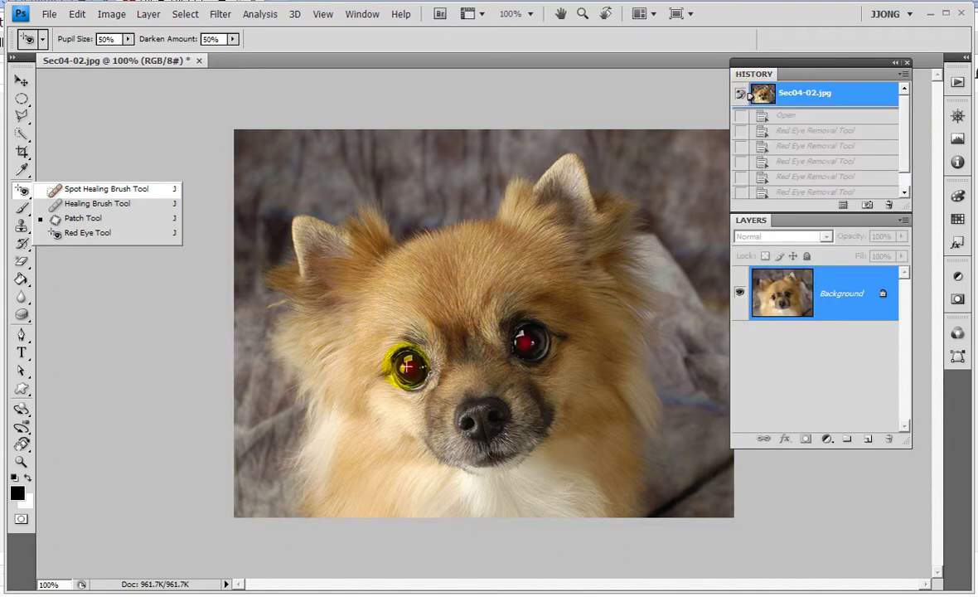
# - Re-darken both red pupils with the Red Eye Tool
pyautogui.click(406, 365)
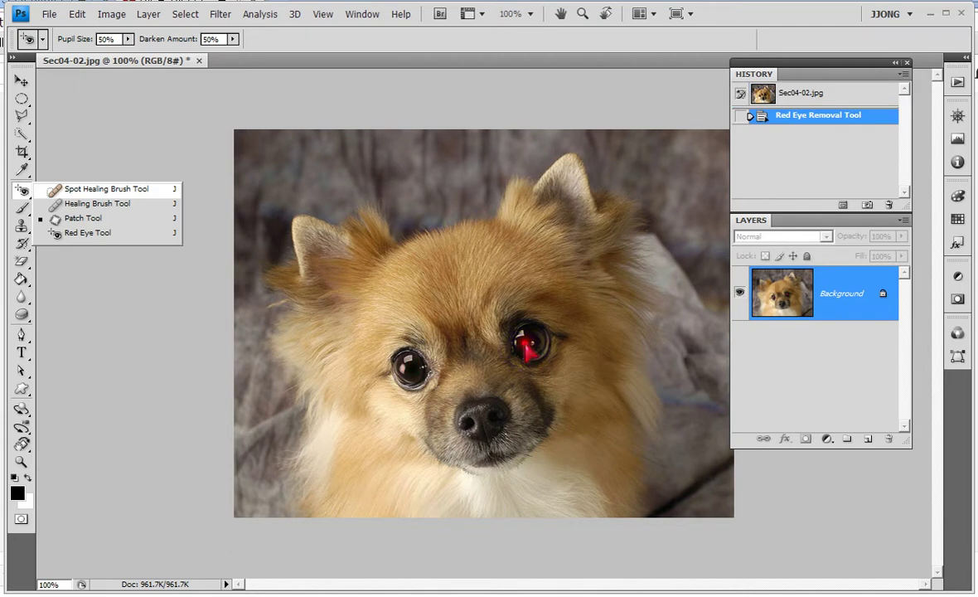
pyautogui.click(526, 339)
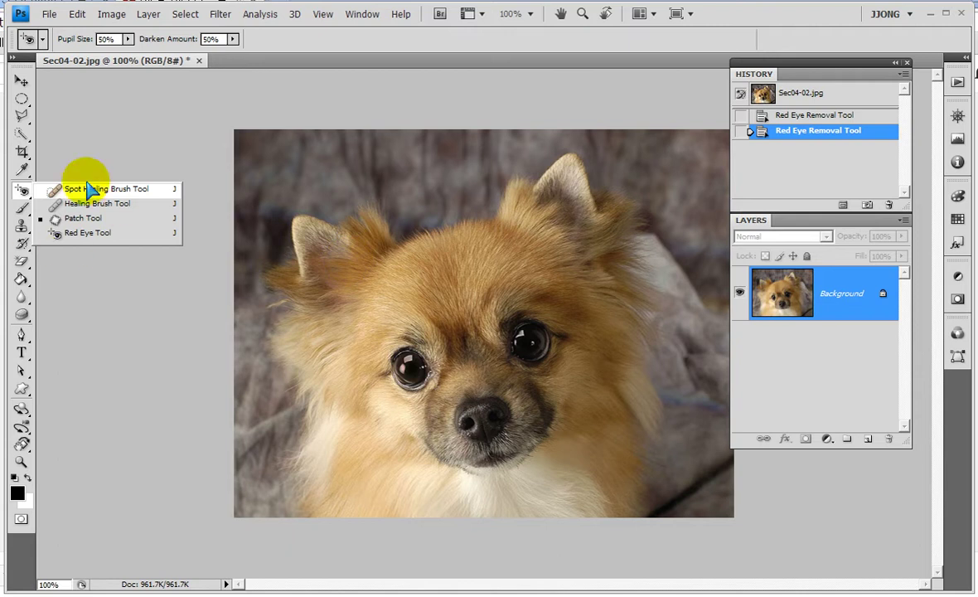
pyautogui.click(23, 315)
pyautogui.rightClick(22, 315)
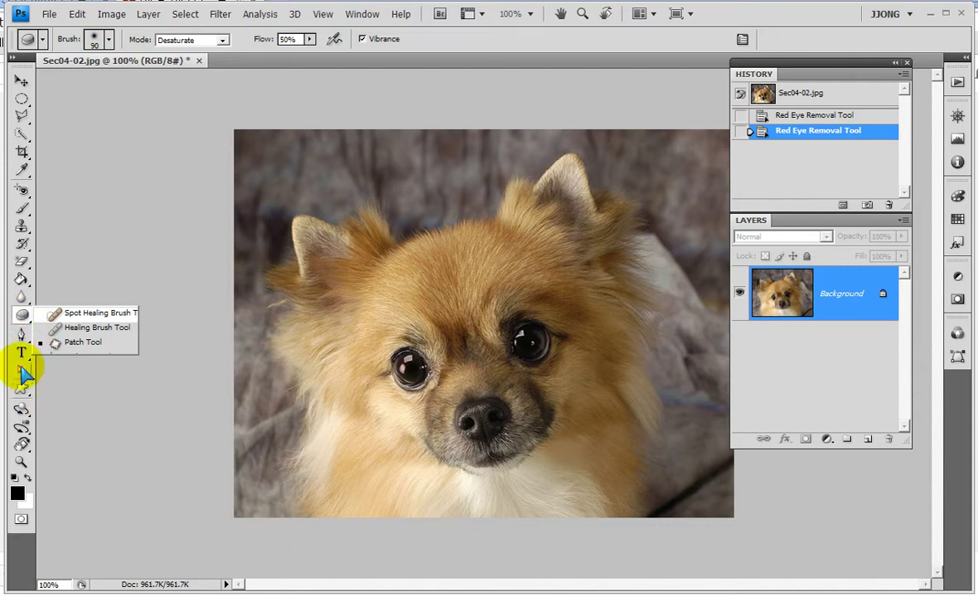
# - Select the Blur Tool from the blur/sharpen/smudge group and enlarge its brush to 45 pixels
pyautogui.rightClick(22, 319)
pyautogui.click(22, 296)
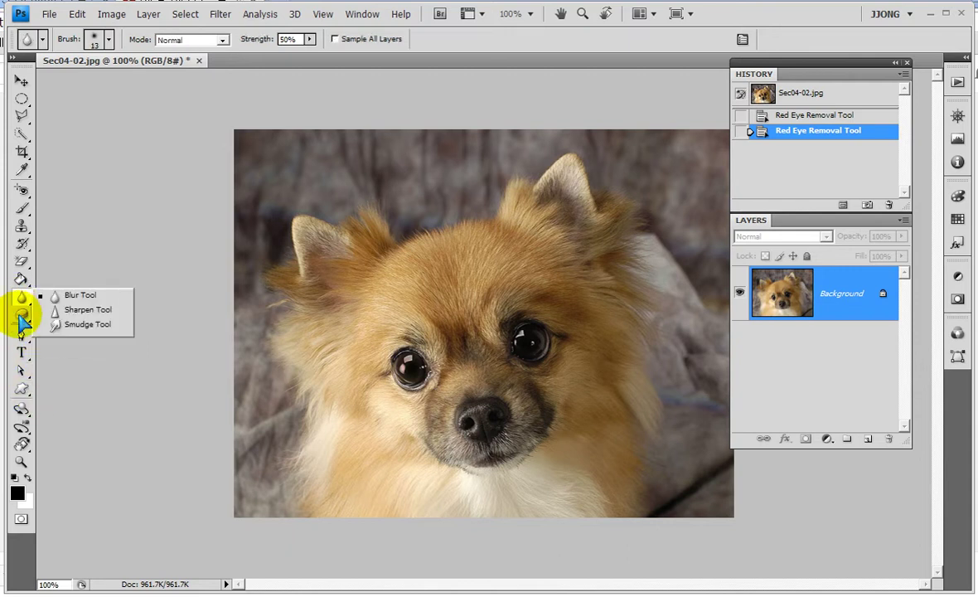
pyautogui.click(22, 315)
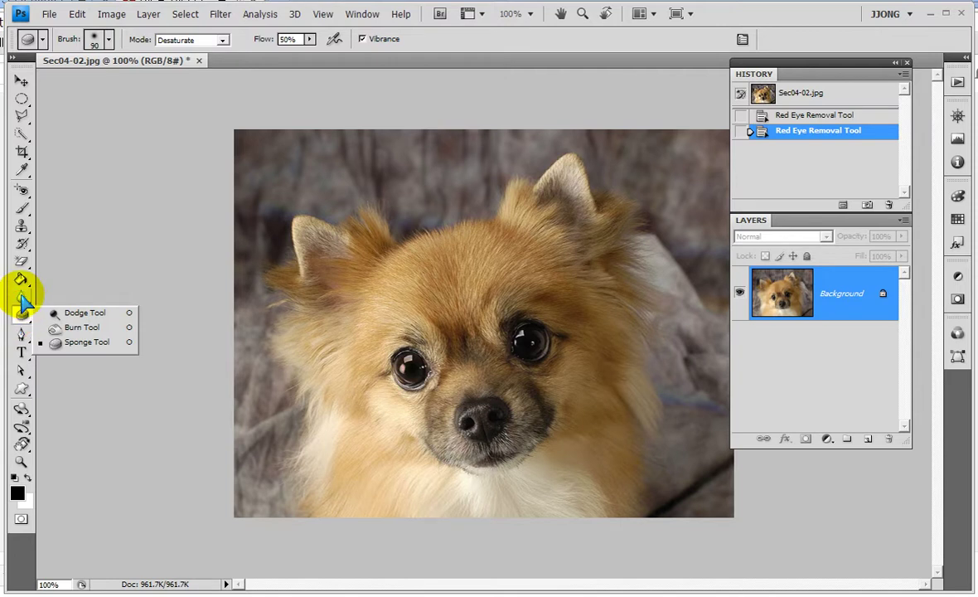
pyautogui.click(21, 295)
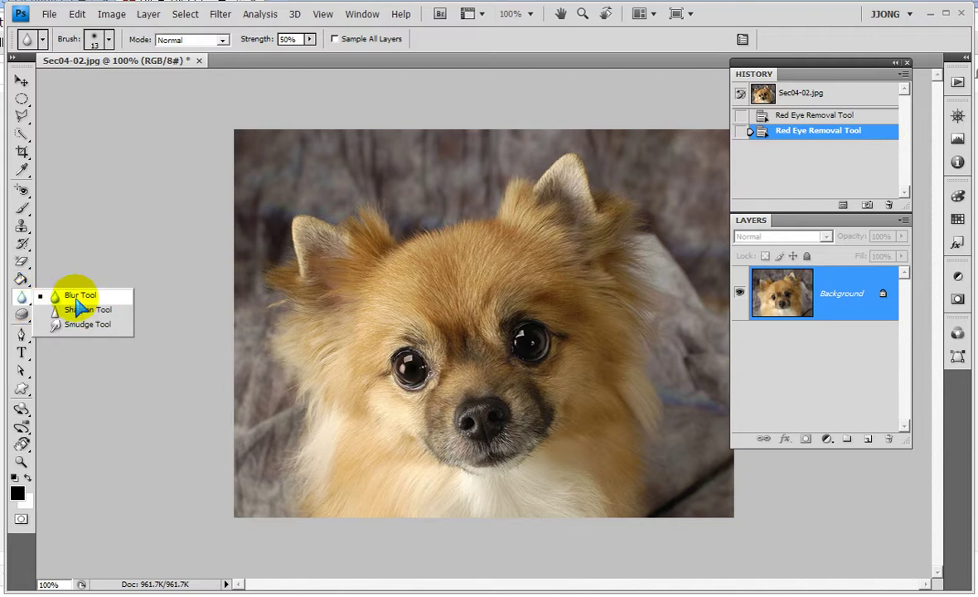
pyautogui.click(76, 297)
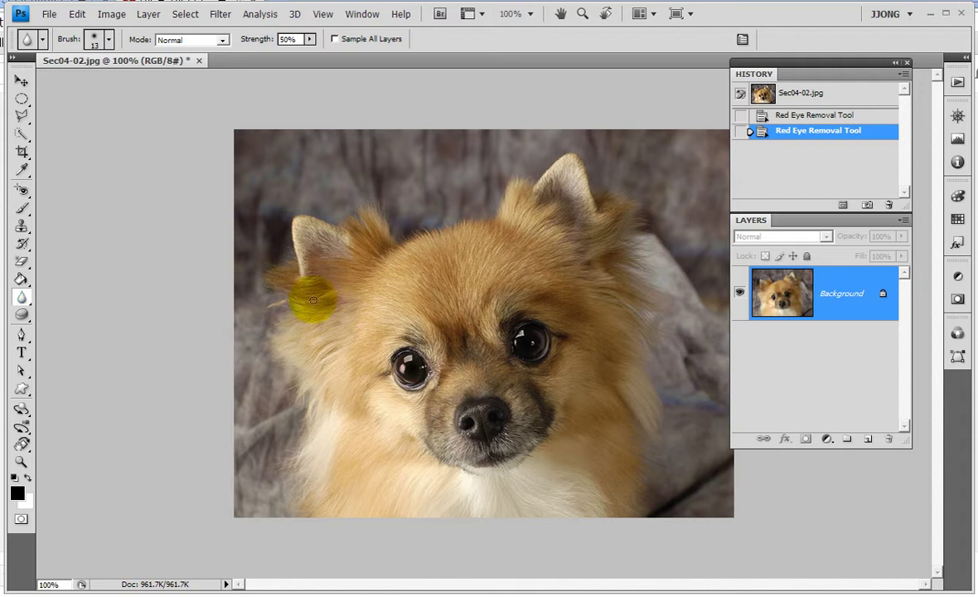
pyautogui.press(']')
pyautogui.press(']')
pyautogui.press(']')
pyautogui.press(']')
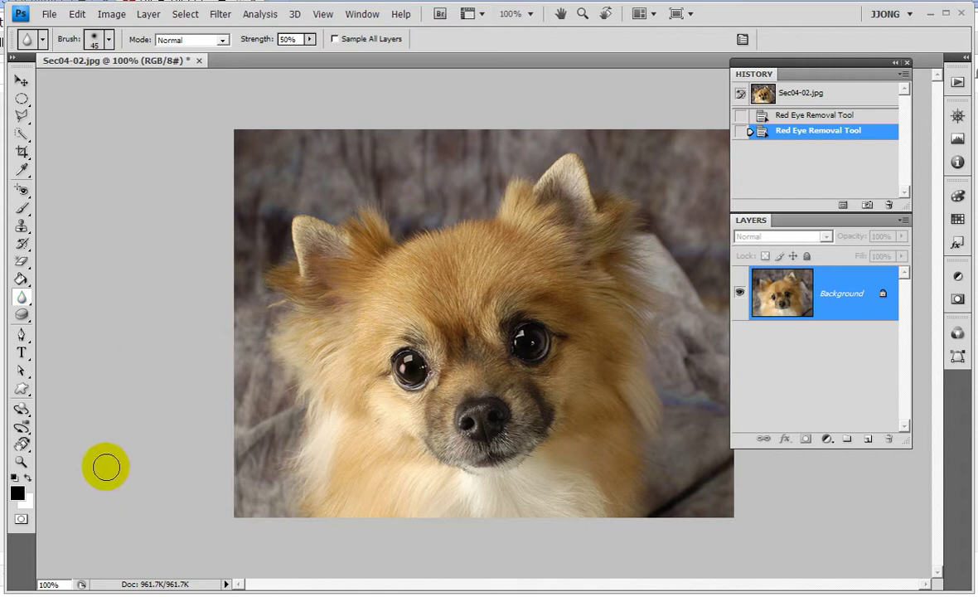
# - Zoom in and blur three patches of forehead fur, then close the History/Layers panel
pyautogui.click(17, 462)
pyautogui.click(327, 162)
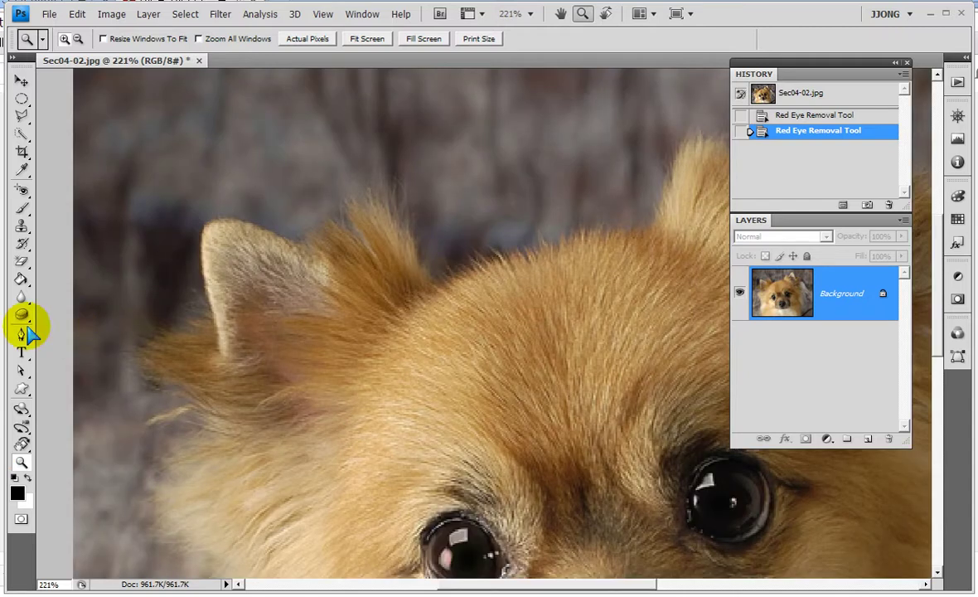
pyautogui.click(30, 302)
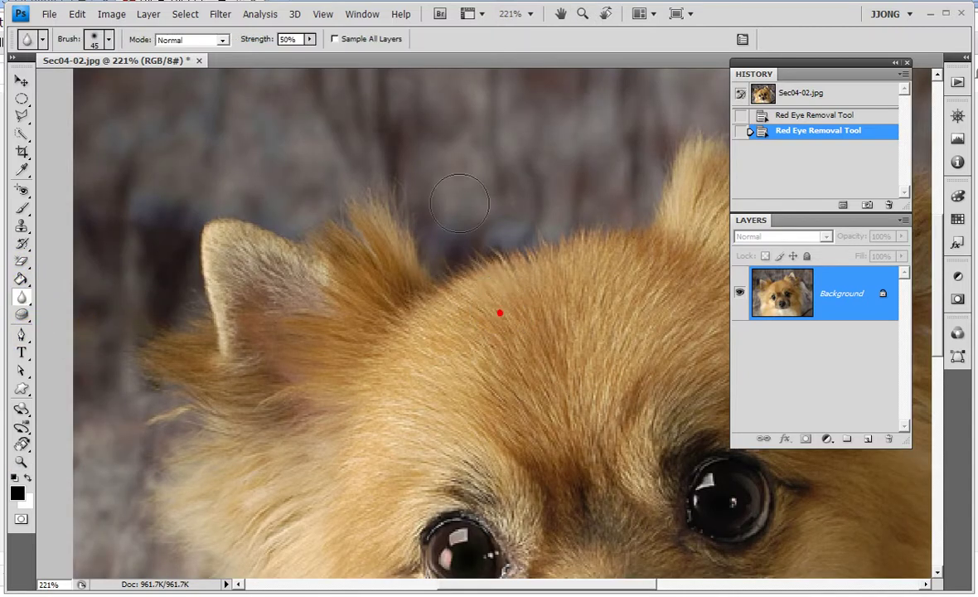
pyautogui.moveTo(500, 310); pyautogui.dragTo(476, 265)
pyautogui.moveTo(550, 283); pyautogui.dragTo(505, 252)
pyautogui.moveTo(480, 329); pyautogui.dragTo(564, 280)
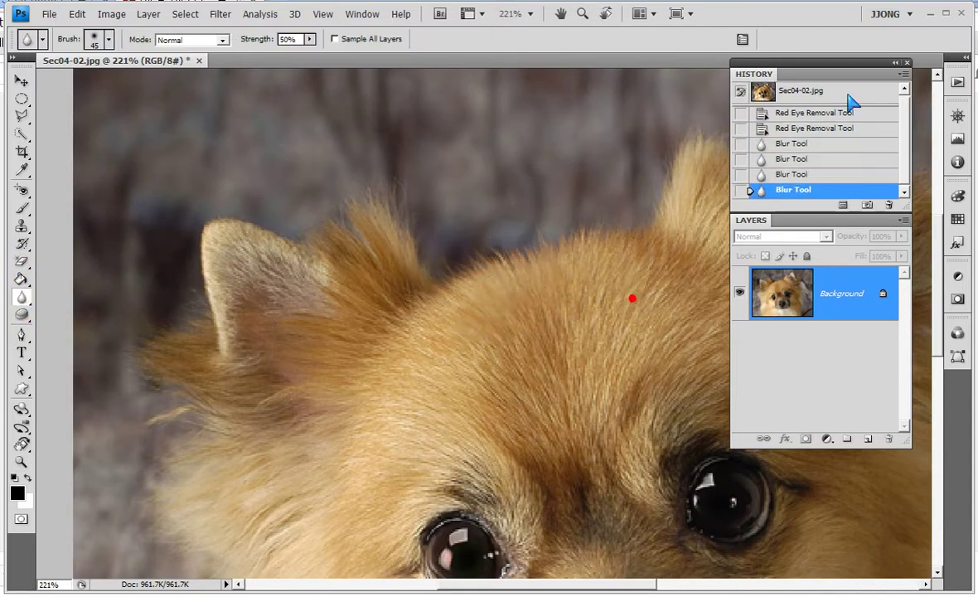
pyautogui.click(834, 59)
# - Blur the fur near the left tuft, around the left ear, and along the right ear's edge
pyautogui.moveTo(377, 349); pyautogui.dragTo(389, 346)
pyautogui.moveTo(381, 305)
pyautogui.mouseDown()
pyautogui.moveTo(349, 349)
pyautogui.moveTo(246, 432)
pyautogui.moveTo(372, 325)
pyautogui.moveTo(552, 252)
pyautogui.moveTo(801, 195)
pyautogui.moveTo(910, 203)
pyautogui.mouseUp()
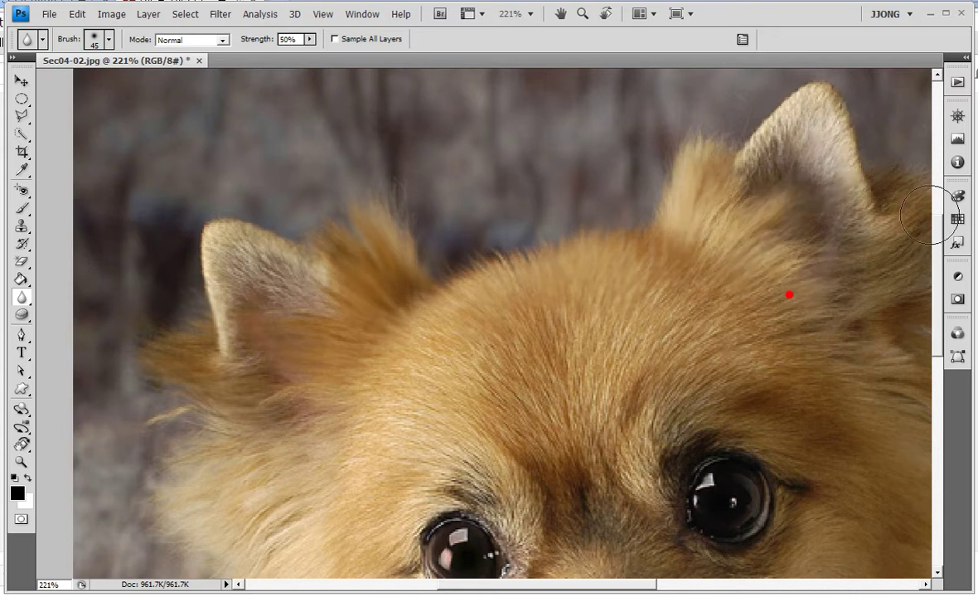
pyautogui.moveTo(211, 392)
pyautogui.mouseDown()
pyautogui.moveTo(324, 329)
pyautogui.moveTo(241, 500)
pyautogui.moveTo(321, 434)
pyautogui.moveTo(196, 528)
pyautogui.mouseUp()
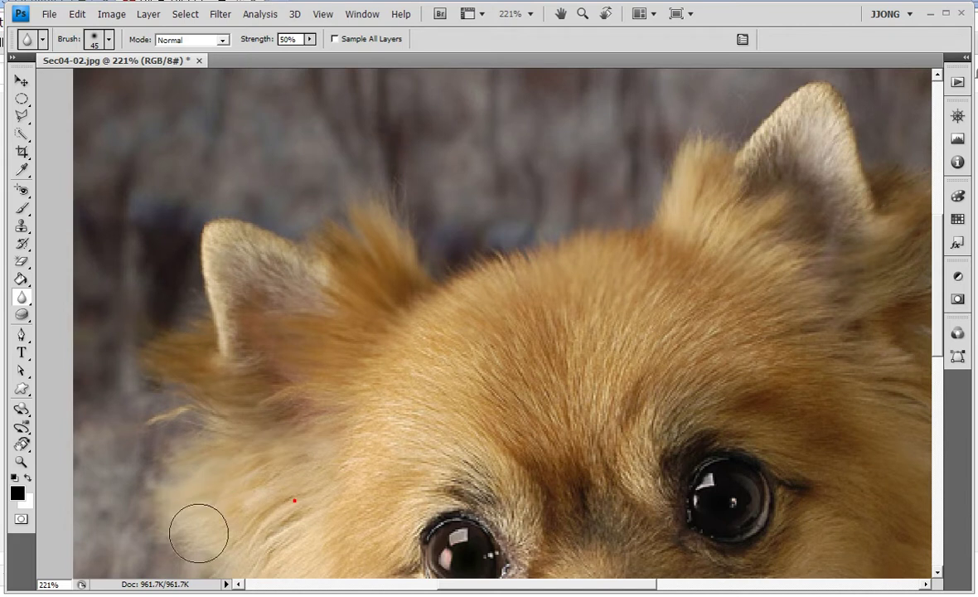
pyautogui.moveTo(659, 251); pyautogui.dragTo(580, 224)
pyautogui.moveTo(515, 234)
pyautogui.mouseDown()
pyautogui.moveTo(462, 279)
pyautogui.moveTo(405, 186)
pyautogui.moveTo(618, 224)
pyautogui.moveTo(708, 116)
pyautogui.moveTo(814, 98)
pyautogui.moveTo(905, 174)
pyautogui.mouseUp()
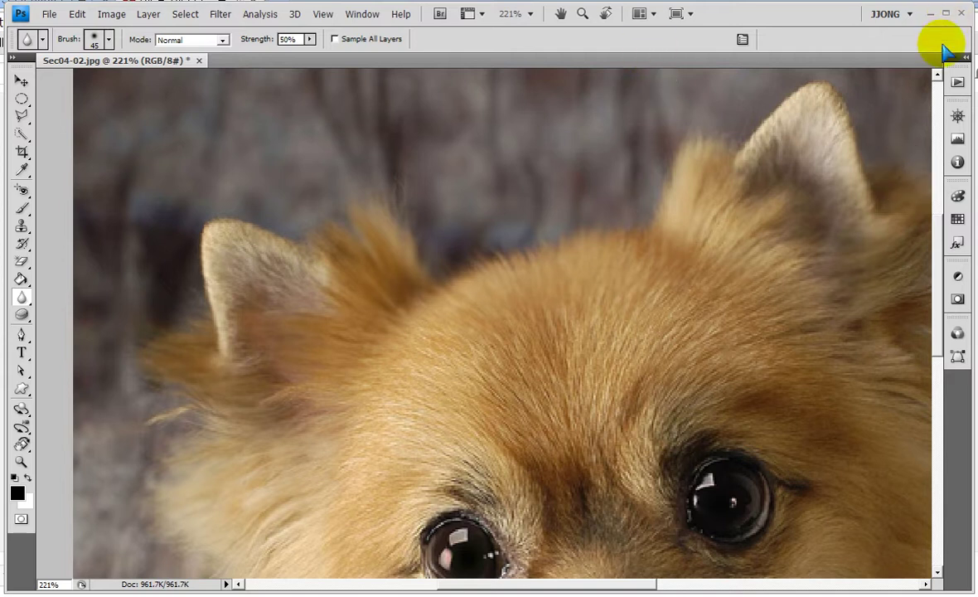
# - Restore the History panel and step back through the Blur Tool states
pyautogui.click(888, 15)
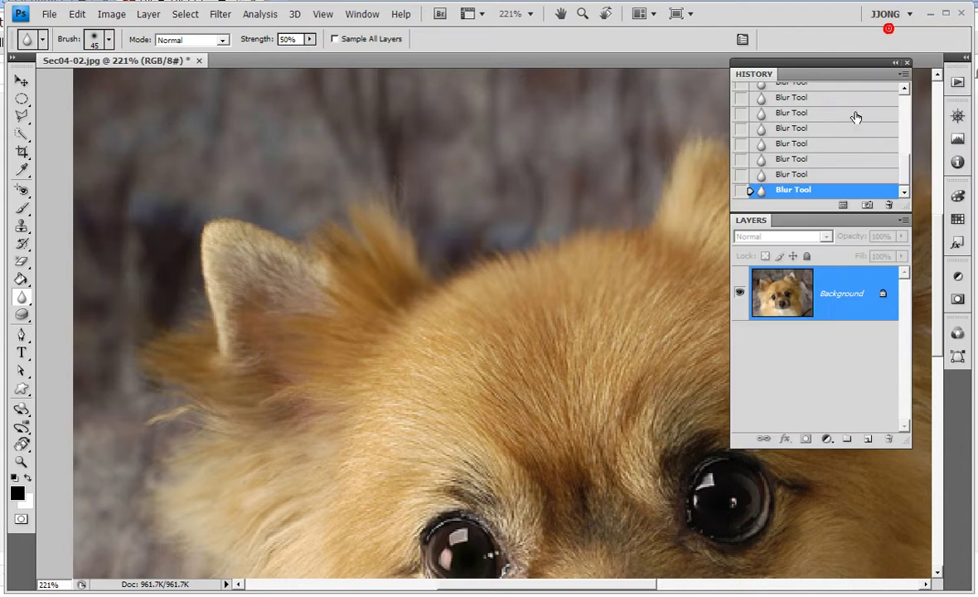
pyautogui.scroll(5, 907, 169)
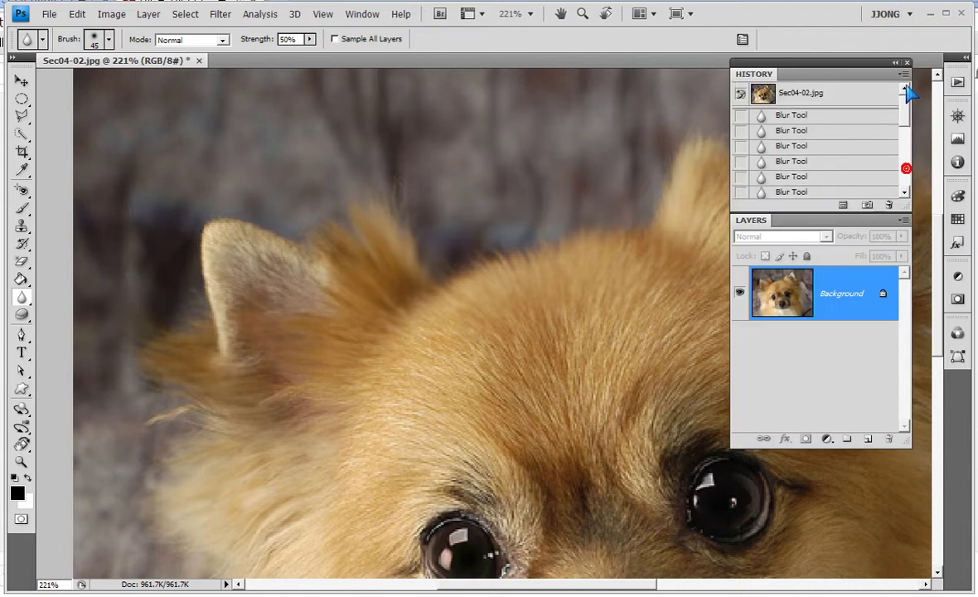
pyautogui.click(793, 115)
pyautogui.click(804, 96)
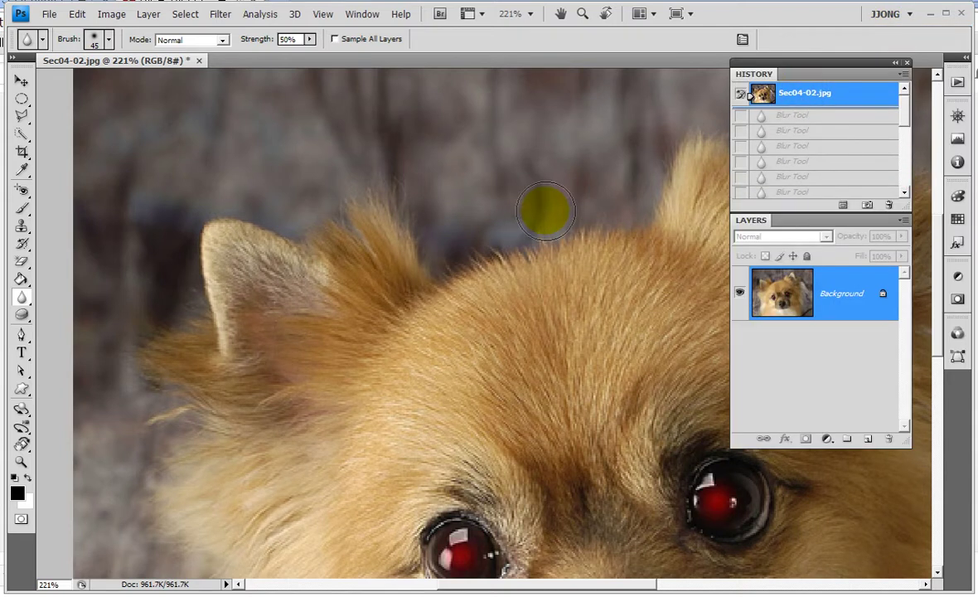
pyautogui.click(823, 123)
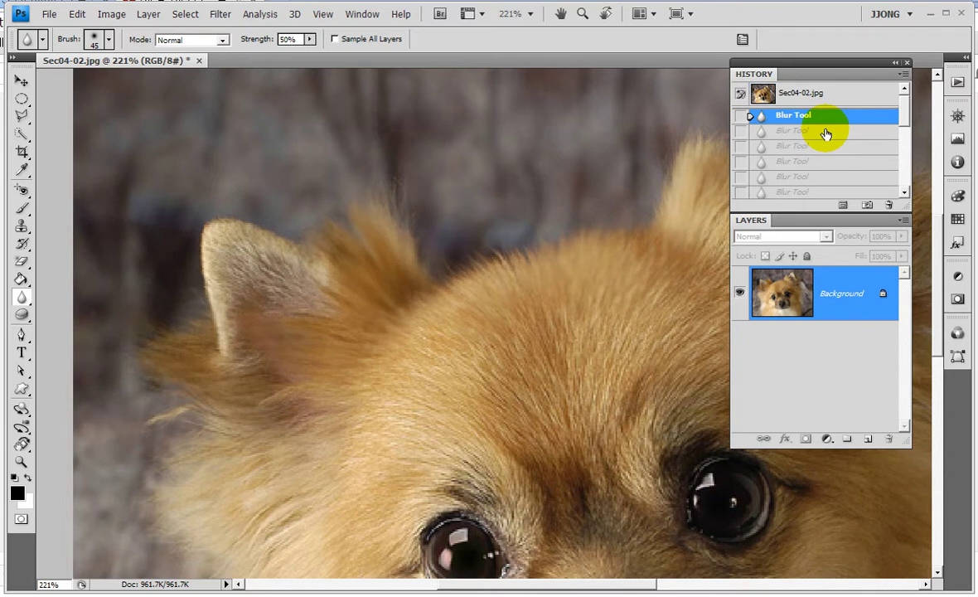
pyautogui.click(793, 130)
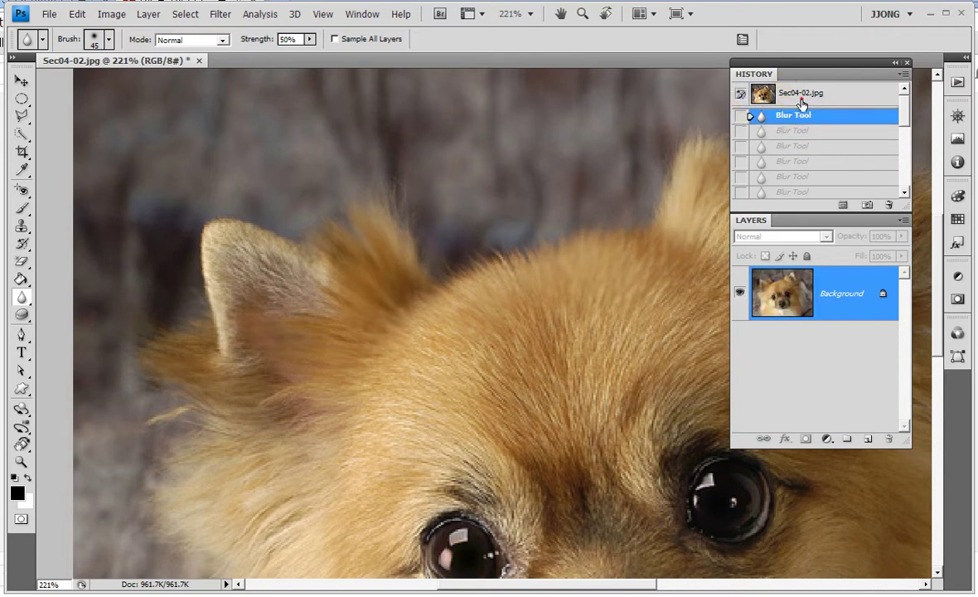
# - Compare earlier and later blur states, then revert to the Sec04-02.jpg snapshot
pyautogui.click(798, 163)
pyautogui.click(797, 116)
pyautogui.click(799, 161)
pyautogui.moveTo(897, 110)
pyautogui.mouseDown()
pyautogui.moveTo(894, 192)
pyautogui.moveTo(881, 100)
pyautogui.mouseUp()
pyautogui.click(820, 117)
pyautogui.click(756, 93)
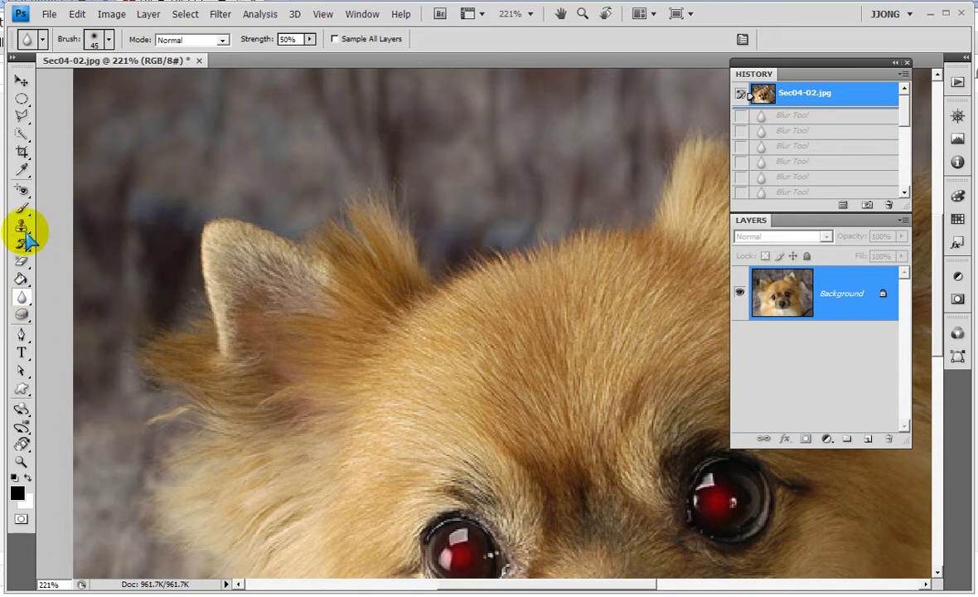
# - Darken the left and right pupils with the Red Eye Tool, then close the History/Layers panel
pyautogui.click(22, 193)
pyautogui.scroll(-1, 378, 454)
pyautogui.click(458, 535)
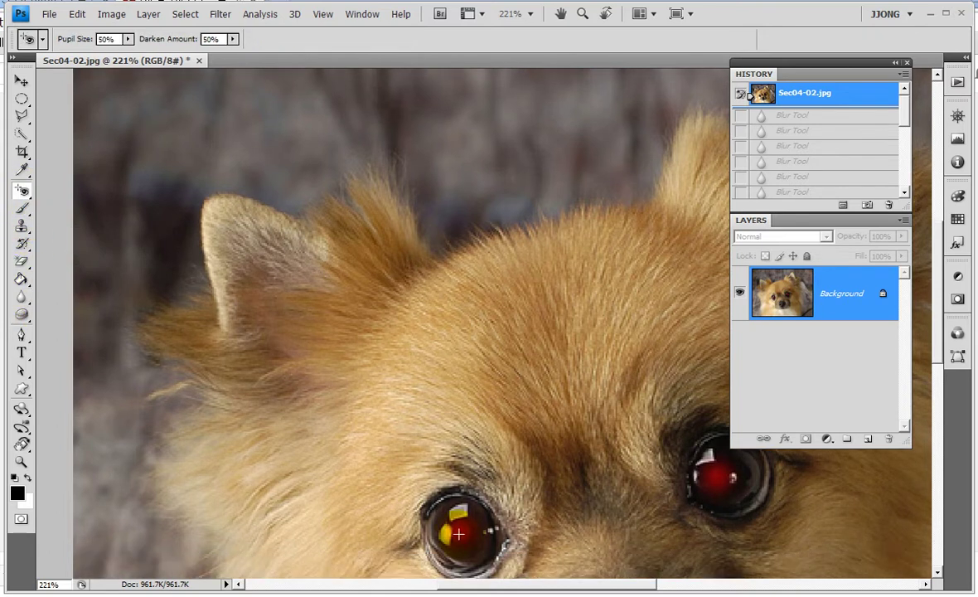
pyautogui.click(718, 478)
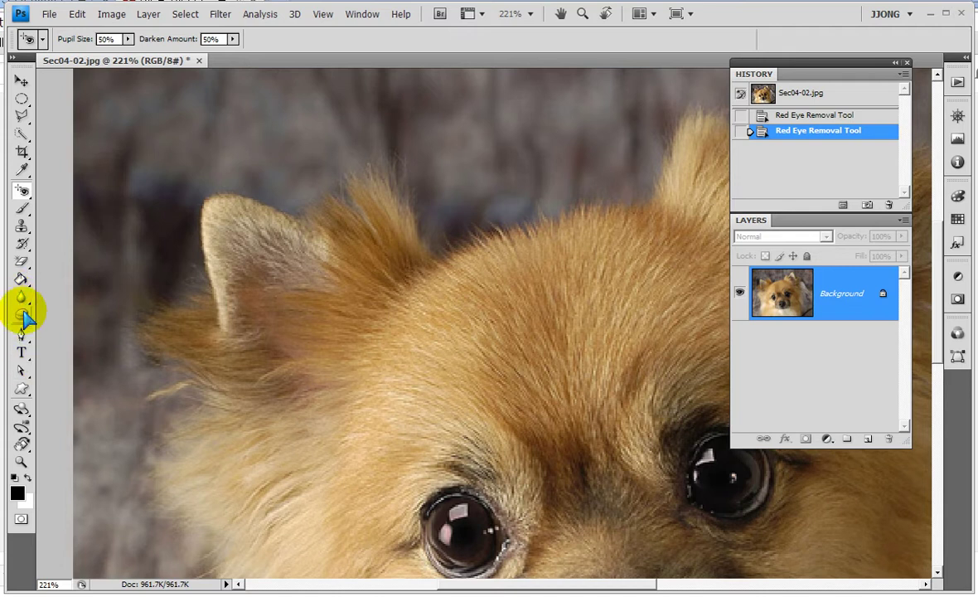
pyautogui.click(907, 62)
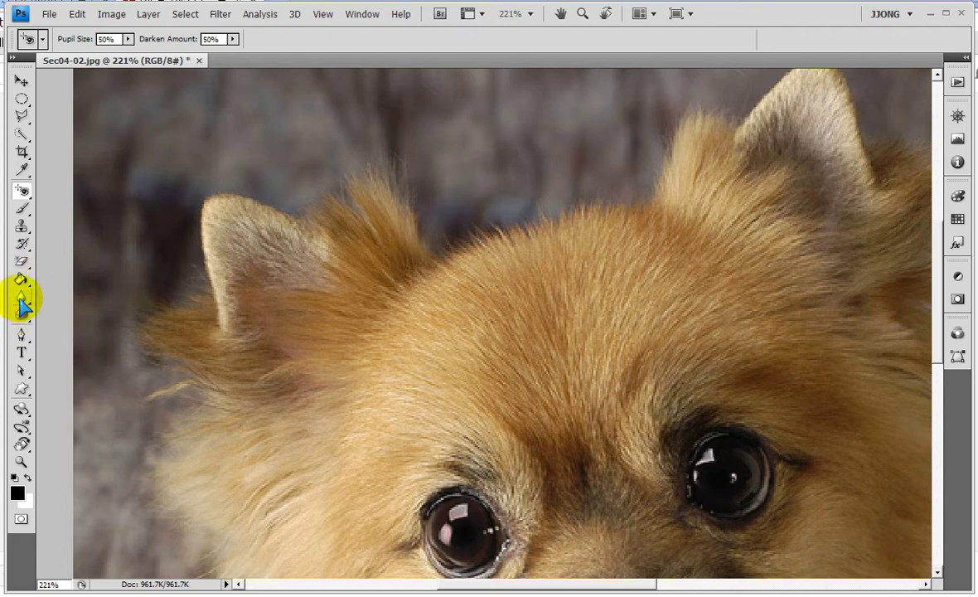
pyautogui.click(21, 297)
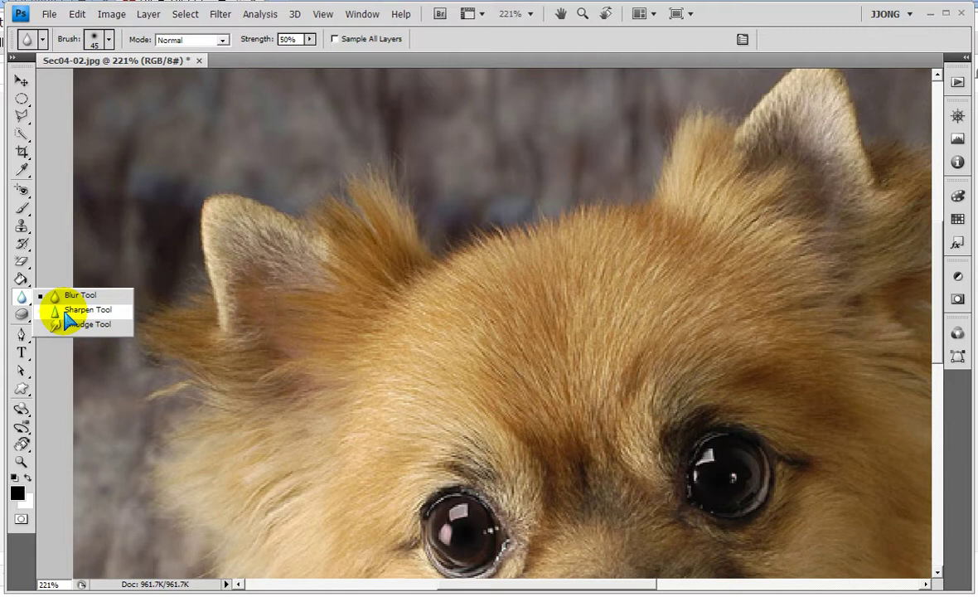
# - Choose the Sharpen Tool, raise its brush from 13 to 35 pixels, and sharpen forehead fur spots
pyautogui.click(68, 310)
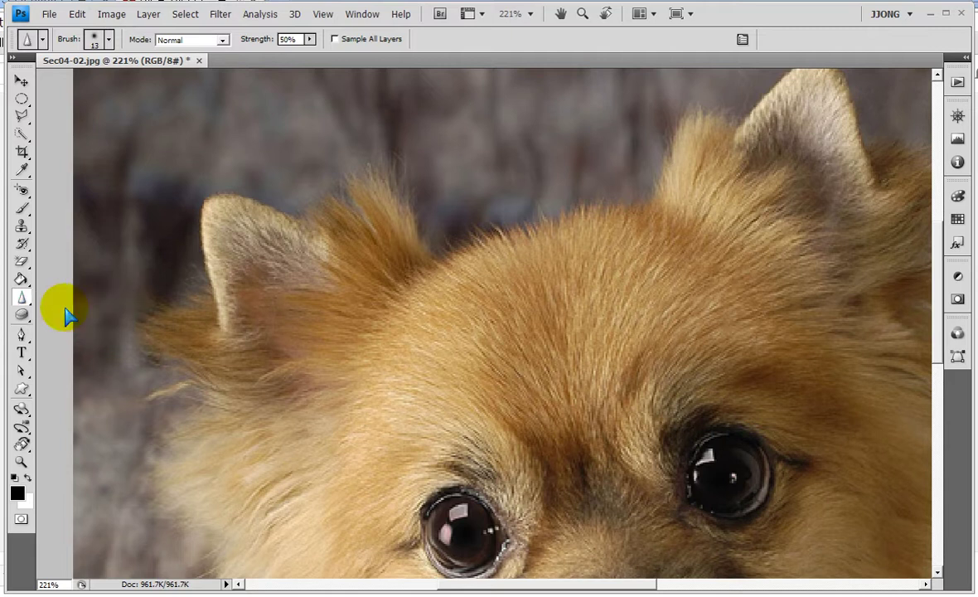
pyautogui.press(']')
pyautogui.press(']')
pyautogui.press(']')
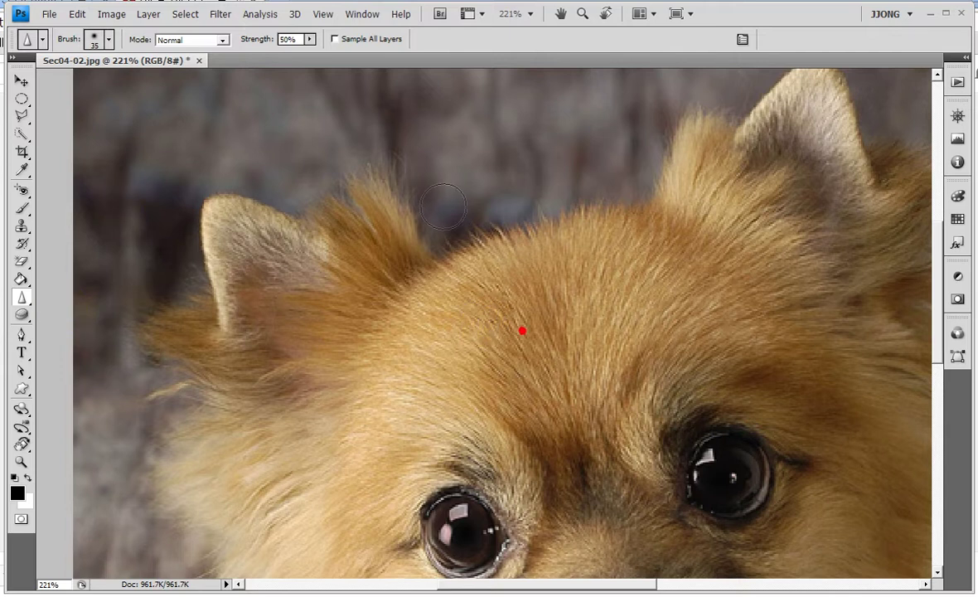
pyautogui.moveTo(548, 323); pyautogui.dragTo(563, 323)
pyautogui.click(532, 284)
pyautogui.click(564, 278)
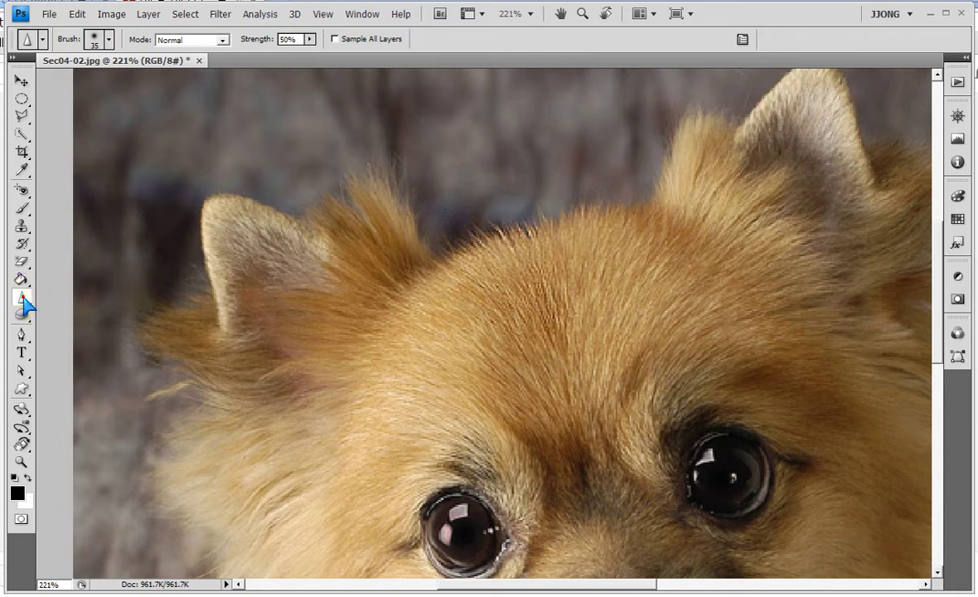
pyautogui.moveTo(24, 300); pyautogui.dragTo(87, 316)
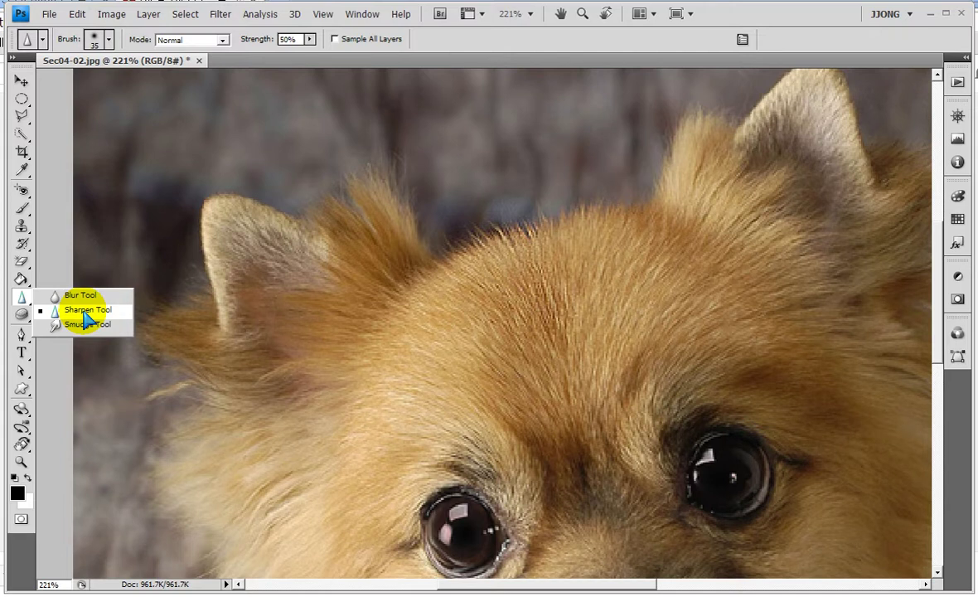
pyautogui.moveTo(565, 290); pyautogui.dragTo(563, 309)
pyautogui.click(570, 206)
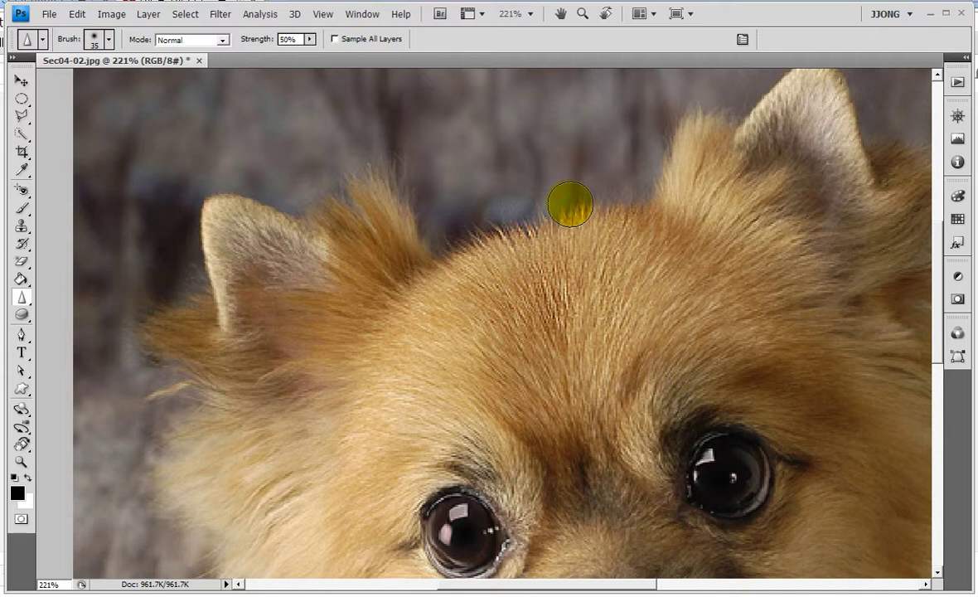
# - Sharpen fur down the middle of the forehead, near the left tuft, and at several dabbed spots
pyautogui.moveTo(570, 205); pyautogui.dragTo(570, 288)
pyautogui.click(649, 287)
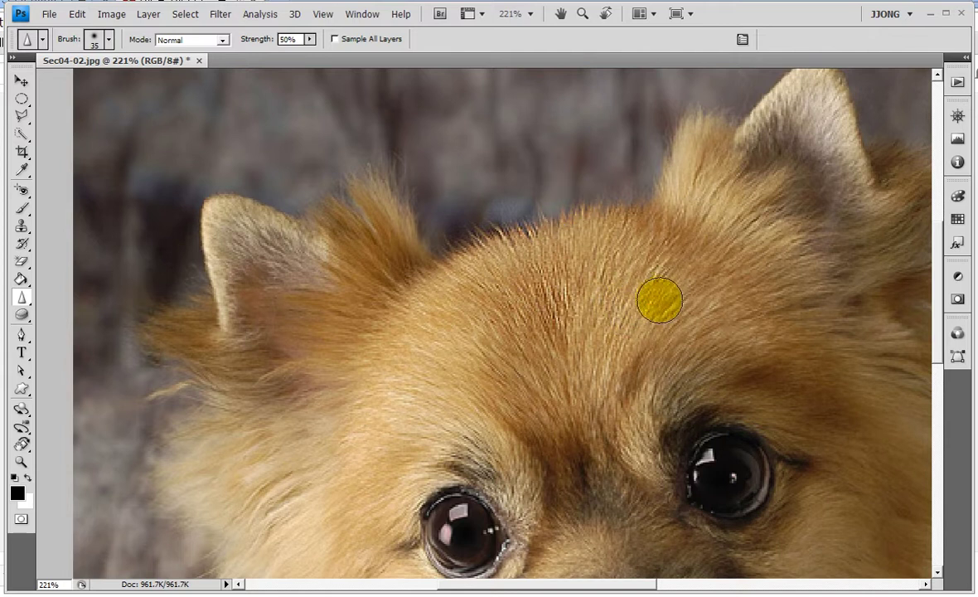
pyautogui.click(445, 301)
pyautogui.moveTo(373, 273); pyautogui.dragTo(403, 266)
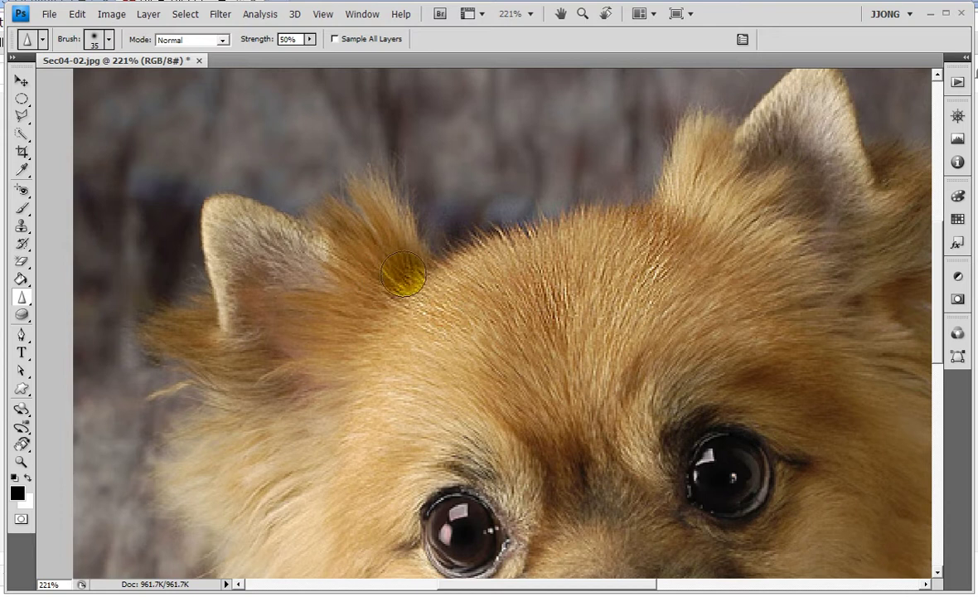
pyautogui.click(400, 354)
pyautogui.click(623, 326)
pyautogui.click(534, 342)
pyautogui.click(504, 362)
pyautogui.click(441, 386)
# - Sharpen a vertical streak of forehead fur plus the areas left and right of it
pyautogui.click(484, 306)
pyautogui.click(640, 318)
pyautogui.click(568, 342)
pyautogui.moveTo(568, 342); pyautogui.dragTo(567, 232)
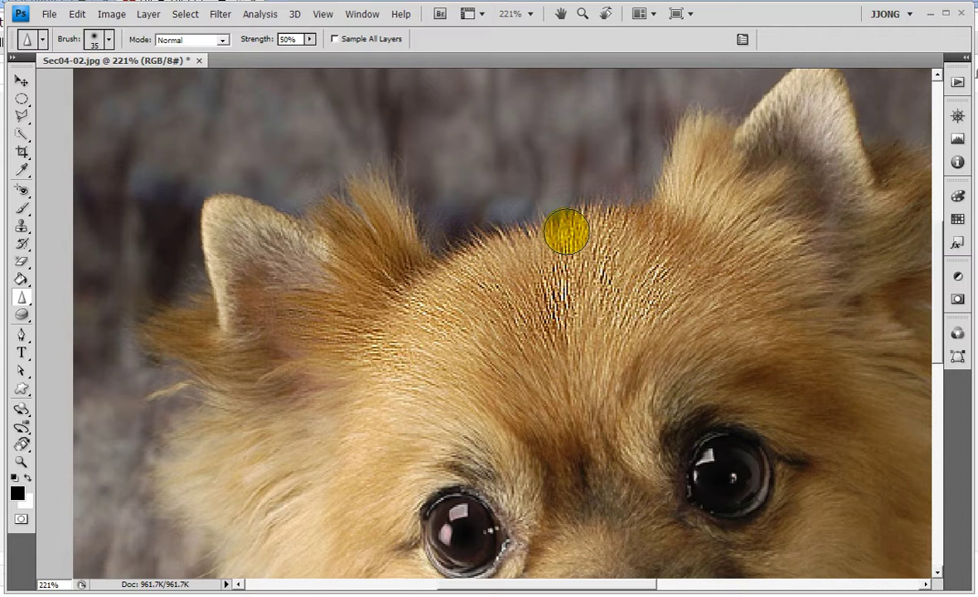
pyautogui.moveTo(566, 232); pyautogui.dragTo(504, 269)
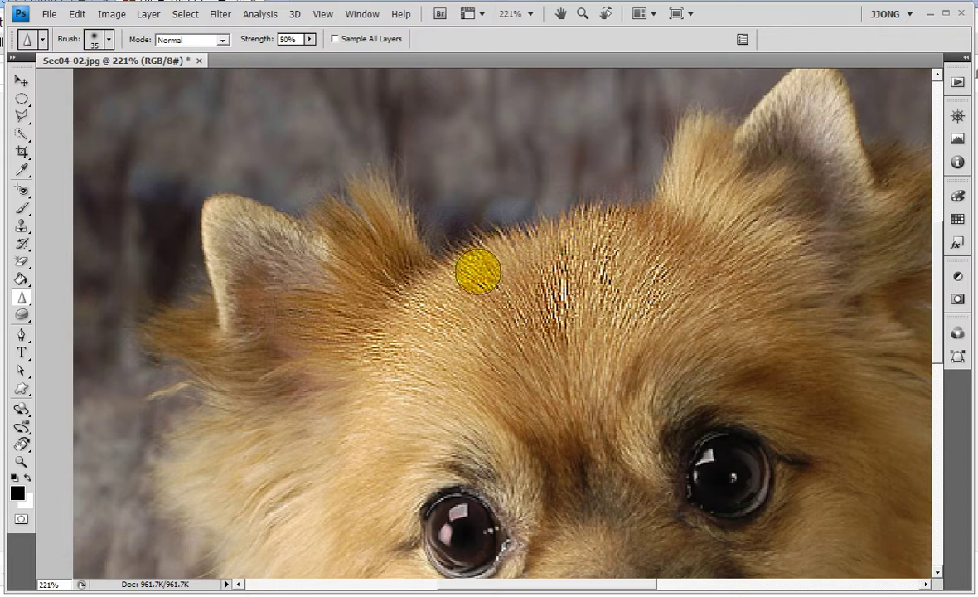
pyautogui.moveTo(501, 263)
pyautogui.mouseDown()
pyautogui.moveTo(495, 246)
pyautogui.moveTo(510, 323)
pyautogui.mouseUp()
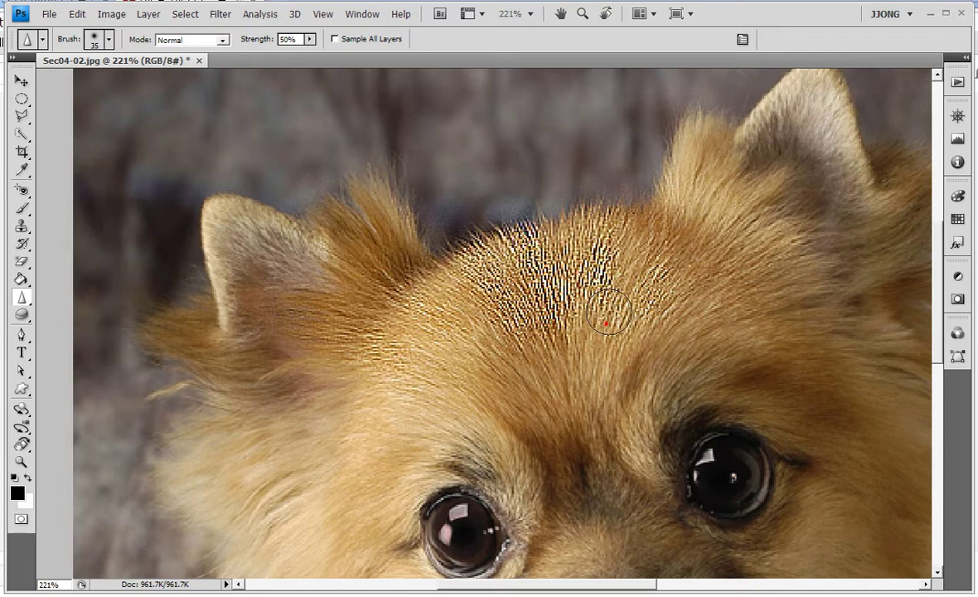
pyautogui.moveTo(572, 333); pyautogui.dragTo(614, 229)
pyautogui.click(614, 229)
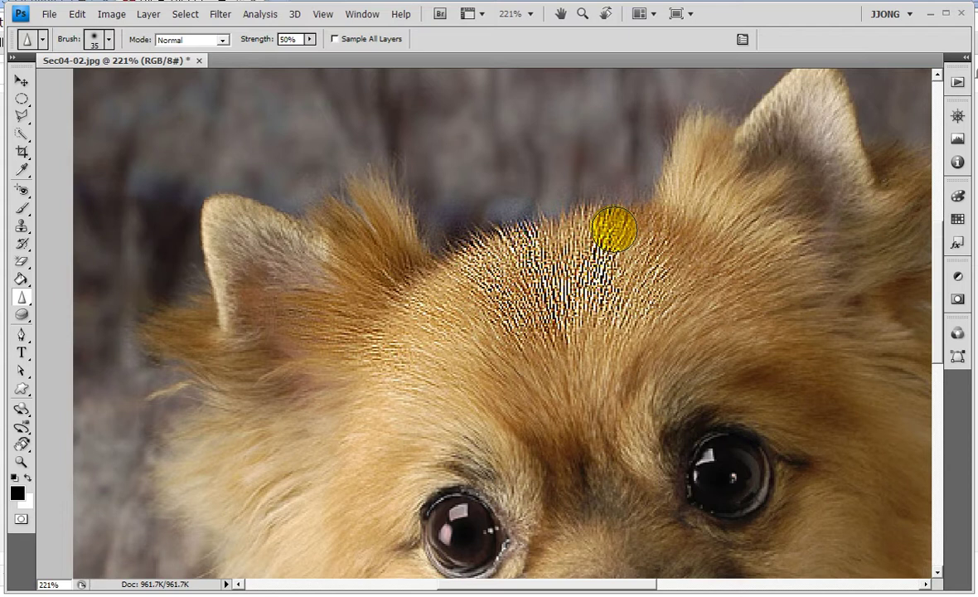
# - Revert to an earlier Sharpen Tool history state so the forehead fur is only moderately sharpened
pyautogui.click(886, 15)
pyautogui.click(887, 32)
pyautogui.moveTo(807, 159); pyautogui.dragTo(808, 112)
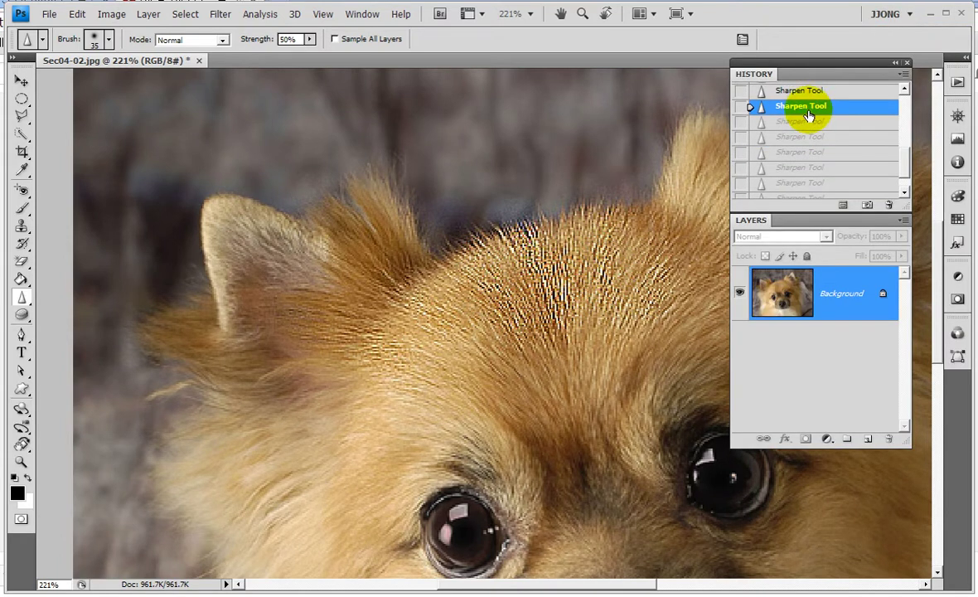
pyautogui.click(775, 108)
pyautogui.click(906, 62)
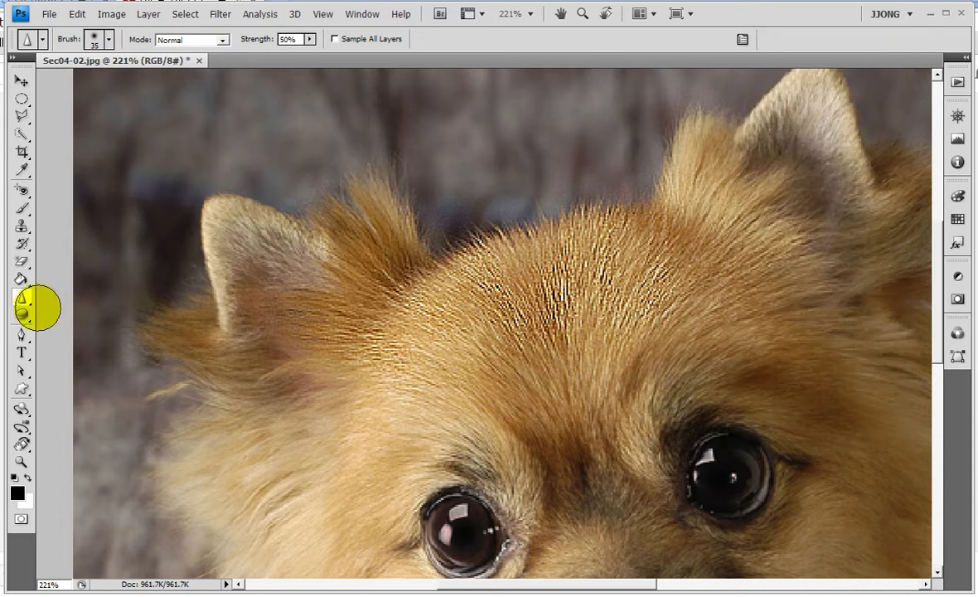
pyautogui.rightClick(21, 297)
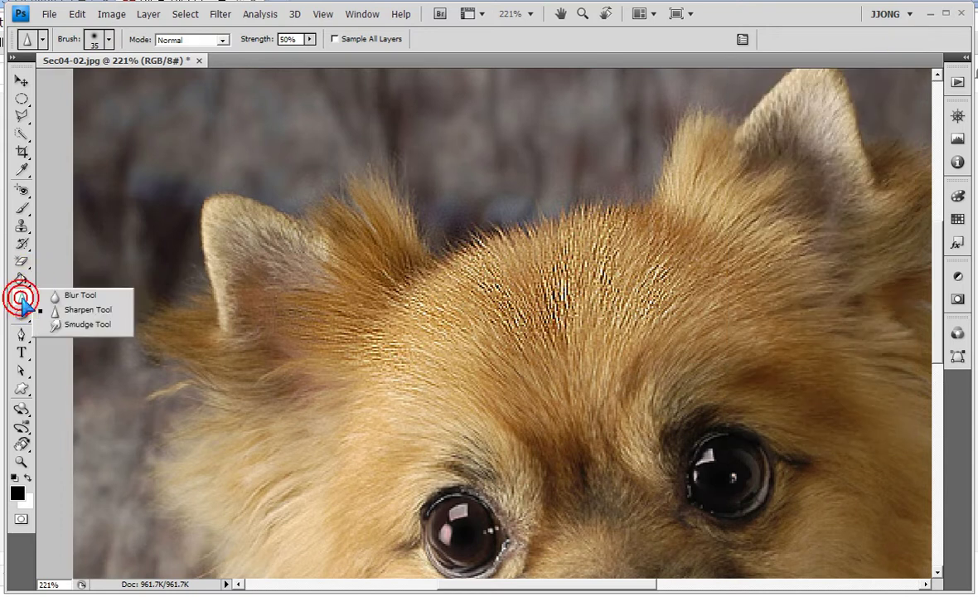
# - Select the Smudge Tool and pan the photo to the fur by the dog's left eye and ear
pyautogui.click(91, 326)
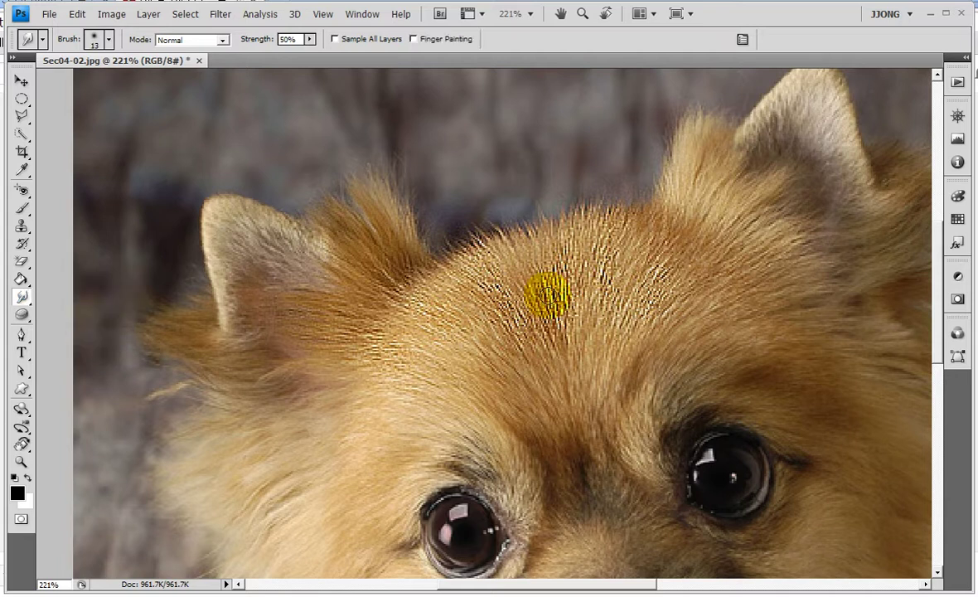
pyautogui.scroll(-2, 547, 299)
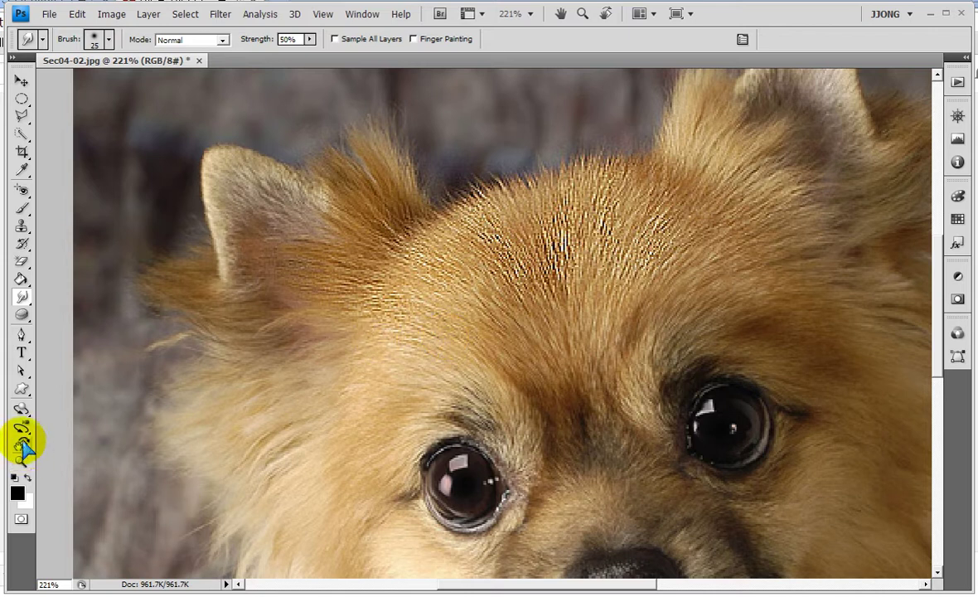
pyautogui.click(22, 461)
pyautogui.click(22, 445)
pyautogui.click(78, 442)
pyautogui.moveTo(227, 444); pyautogui.dragTo(391, 319)
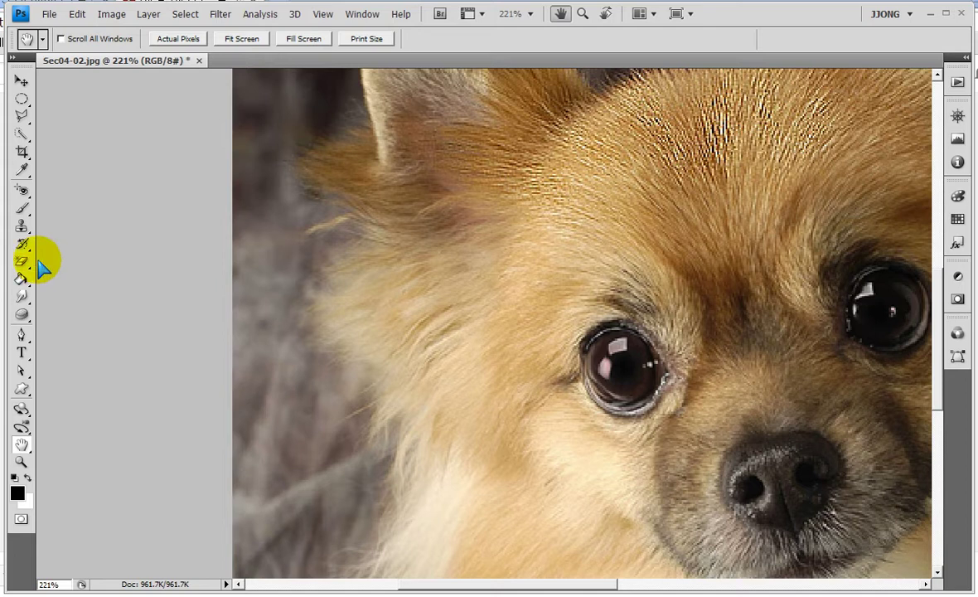
pyautogui.click(23, 206)
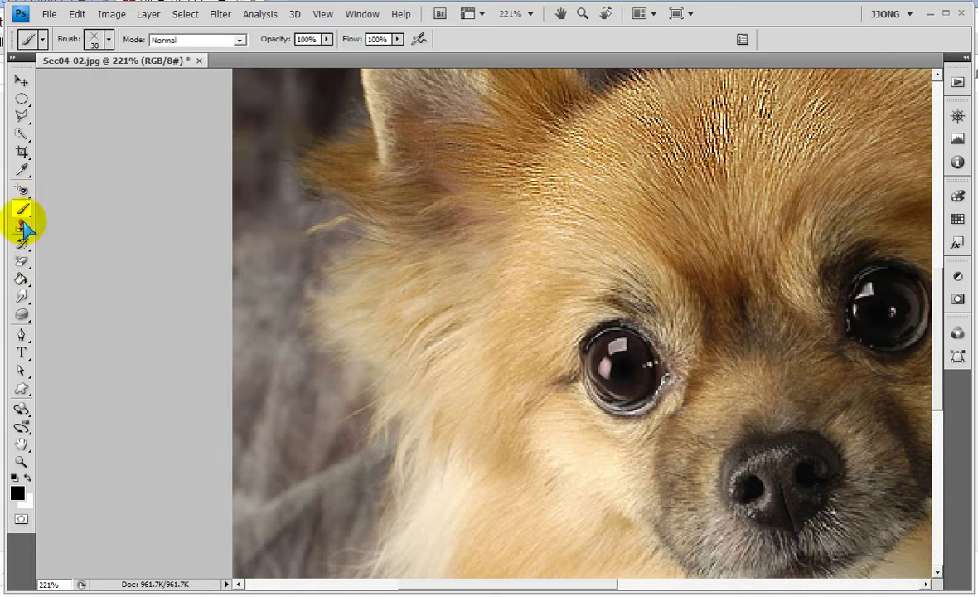
pyautogui.click(22, 297)
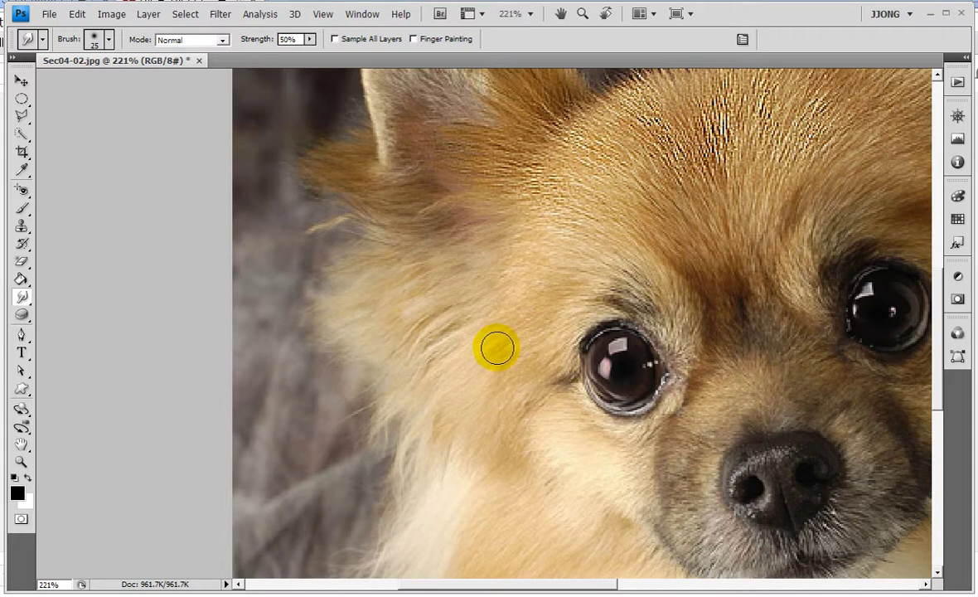
# - Smudge the fur near the ear and to the left of the left eye leftward
pyautogui.scroll(2, 551, 299)
pyautogui.moveTo(526, 328); pyautogui.dragTo(522, 316)
pyautogui.moveTo(517, 366); pyautogui.dragTo(534, 360)
pyautogui.click(613, 397)
pyautogui.moveTo(613, 396); pyautogui.dragTo(375, 420)
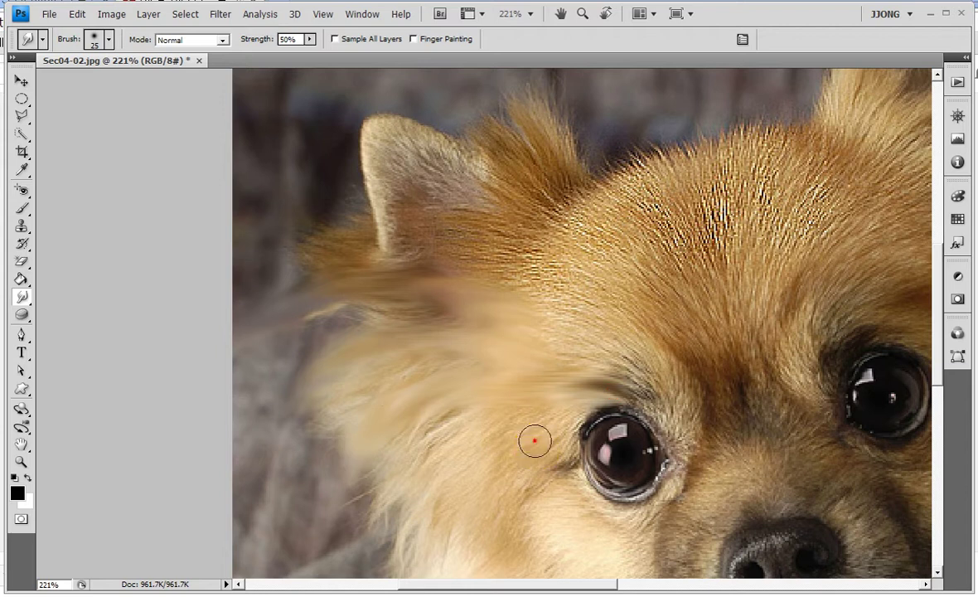
# - Stretch the left ear tip outward toward the upper left with smudge strokes
pyautogui.moveTo(537, 444); pyautogui.dragTo(364, 341)
pyautogui.moveTo(433, 196); pyautogui.dragTo(356, 99)
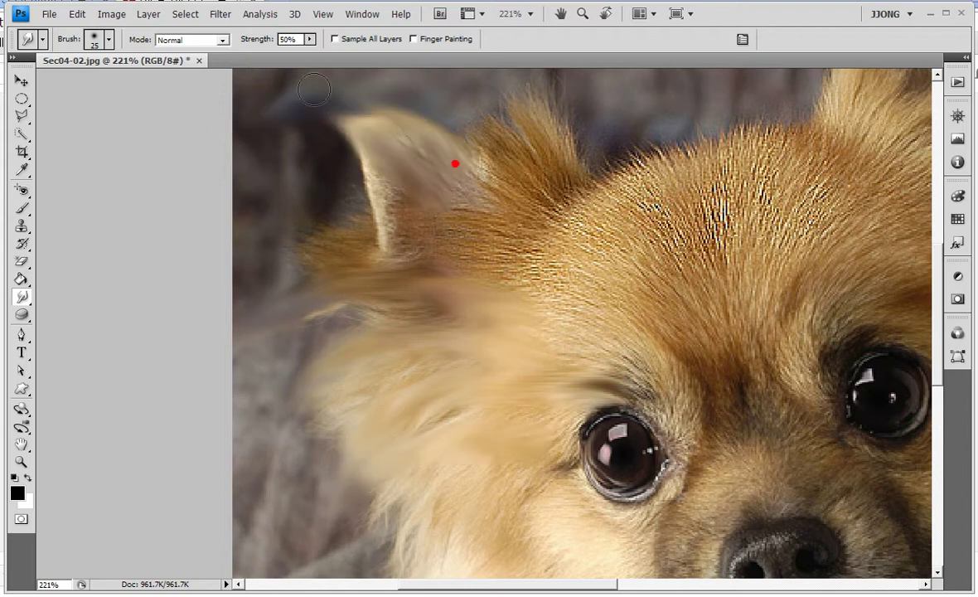
pyautogui.moveTo(426, 193); pyautogui.dragTo(303, 108)
pyautogui.moveTo(421, 192)
pyautogui.mouseDown()
pyautogui.moveTo(298, 112)
pyautogui.moveTo(261, 125)
pyautogui.mouseUp()
pyautogui.click(438, 213)
pyautogui.moveTo(437, 214)
pyautogui.mouseDown()
pyautogui.moveTo(278, 121)
pyautogui.moveTo(249, 125)
pyautogui.moveTo(251, 144)
pyautogui.mouseUp()
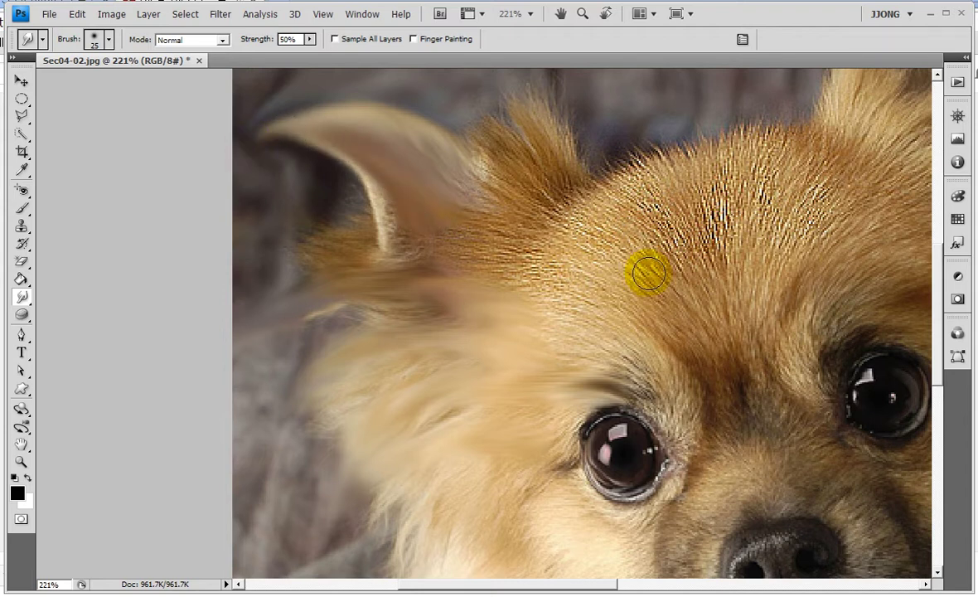
# - Pull a head fur tuft upward into a spike curling to the right
pyautogui.scroll(3, 638, 249)
pyautogui.scroll(1, 637, 224)
pyautogui.moveTo(535, 332)
pyautogui.mouseDown()
pyautogui.moveTo(530, 178)
pyautogui.moveTo(572, 178)
pyautogui.mouseUp()
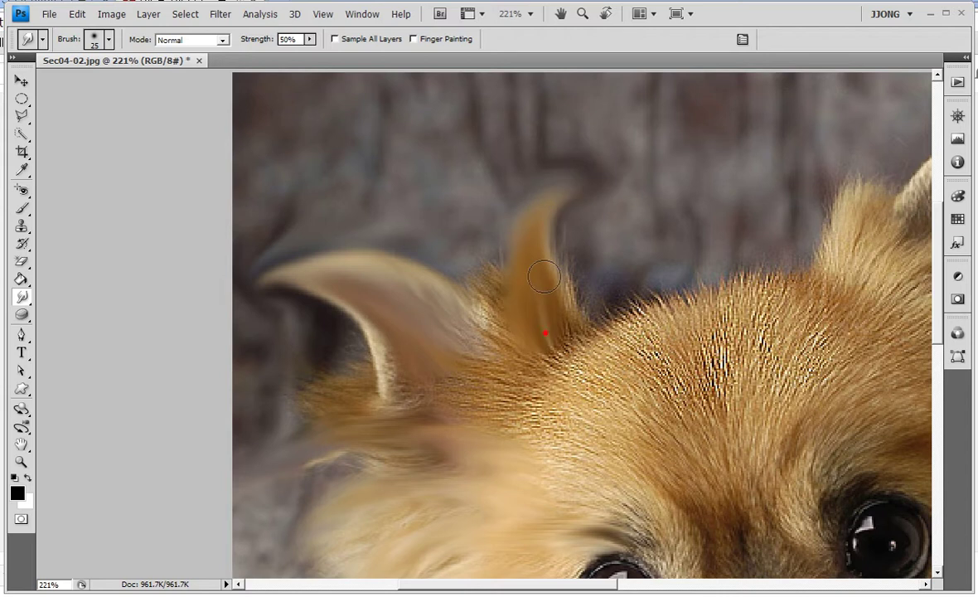
pyautogui.moveTo(510, 281); pyautogui.dragTo(576, 157)
pyautogui.moveTo(533, 316); pyautogui.dragTo(621, 170)
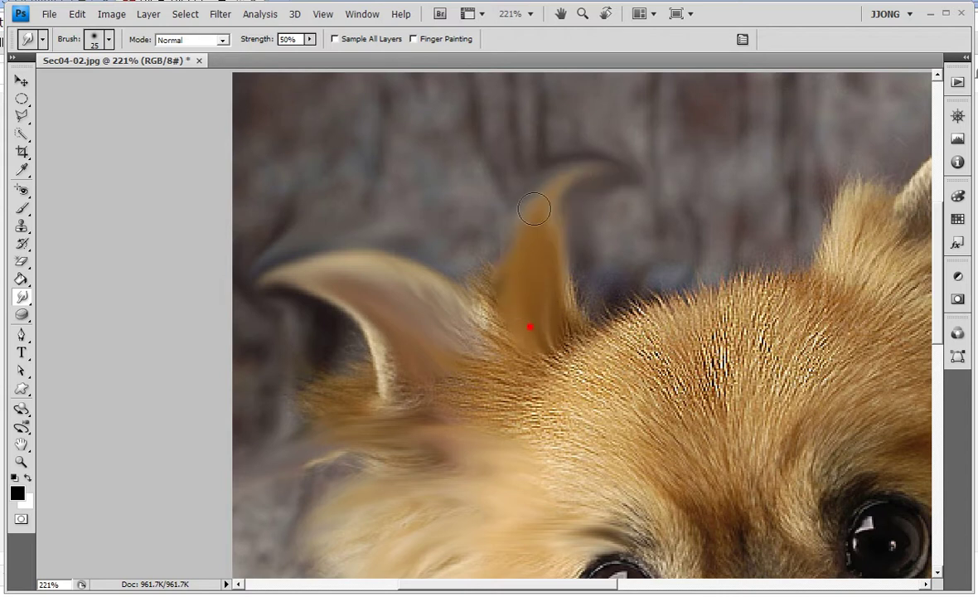
pyautogui.moveTo(528, 327); pyautogui.dragTo(580, 162)
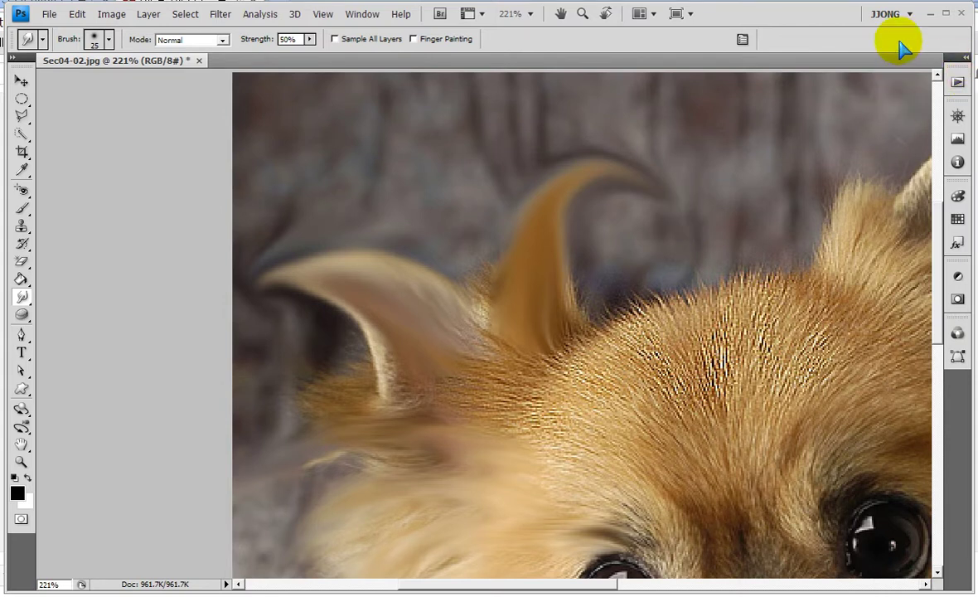
# - Revert to the first Sharpen Tool history state via the JJONG workspace, removing all smudges
pyautogui.click(886, 15)
pyautogui.click(884, 33)
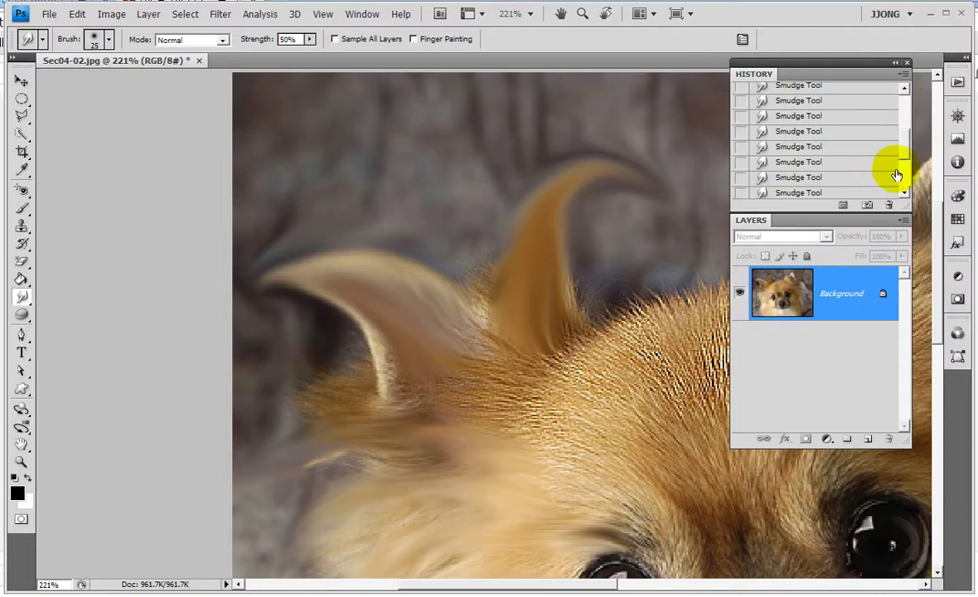
pyautogui.click(839, 116)
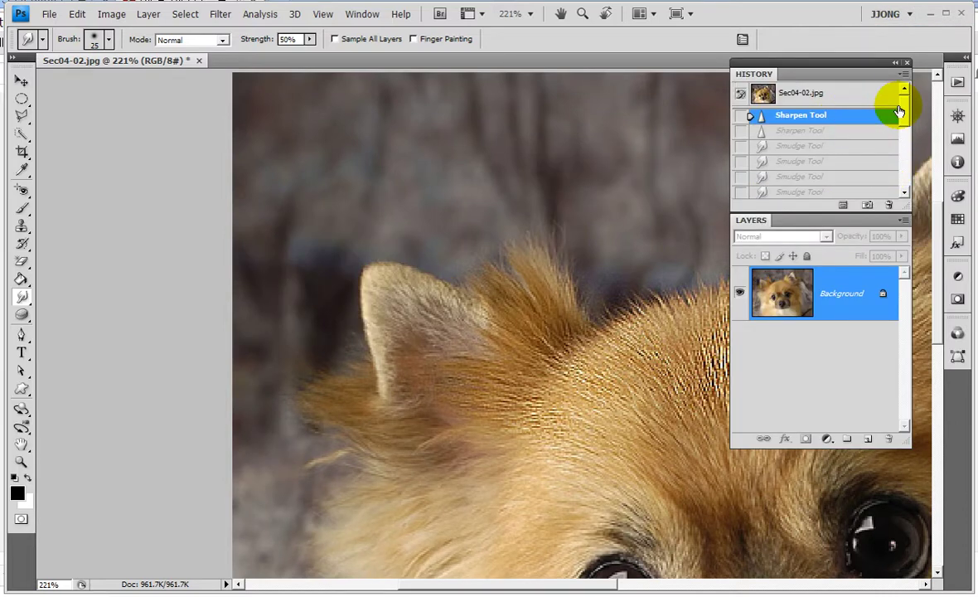
pyautogui.click(907, 62)
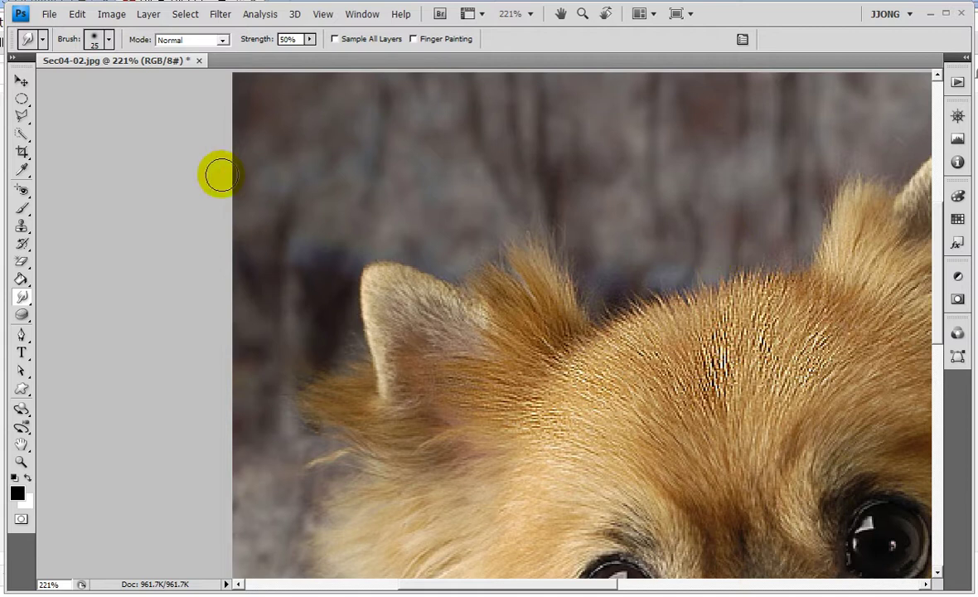
# - Set the foreground colour to pure red (R 255, ff0000) and reselect the Smudge Tool
pyautogui.click(17, 493)
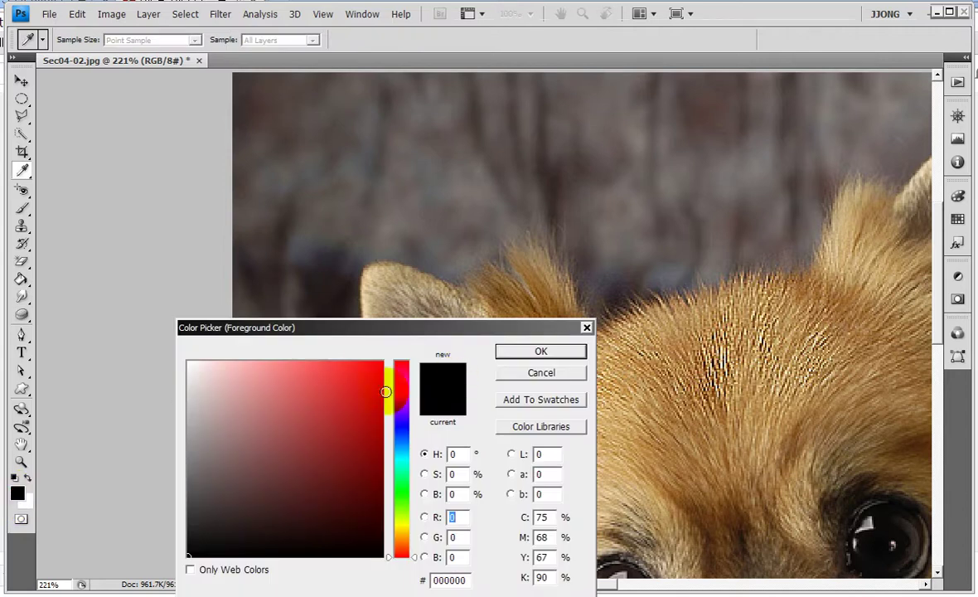
pyautogui.write('255')
pyautogui.click(536, 353)
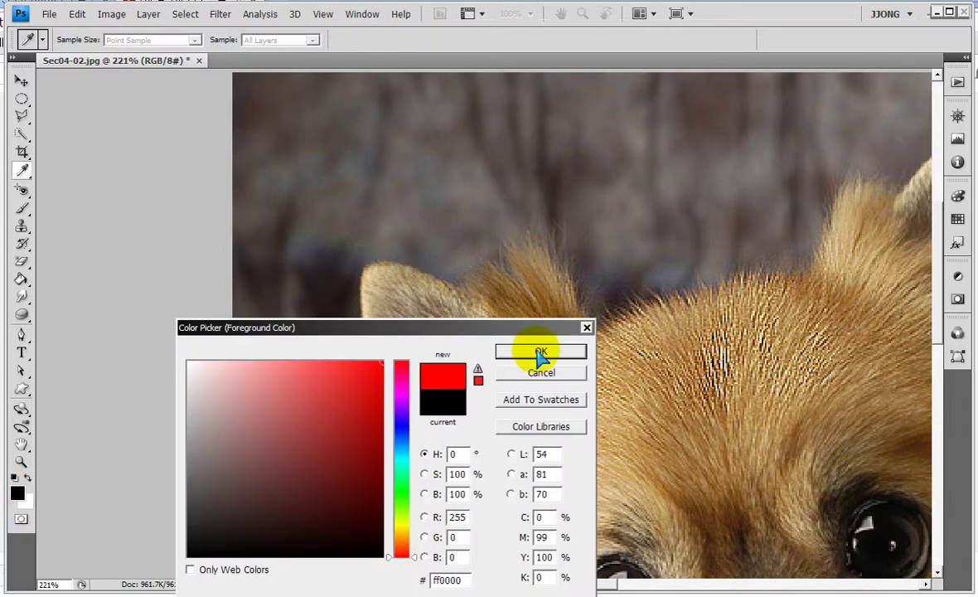
pyautogui.press('r')
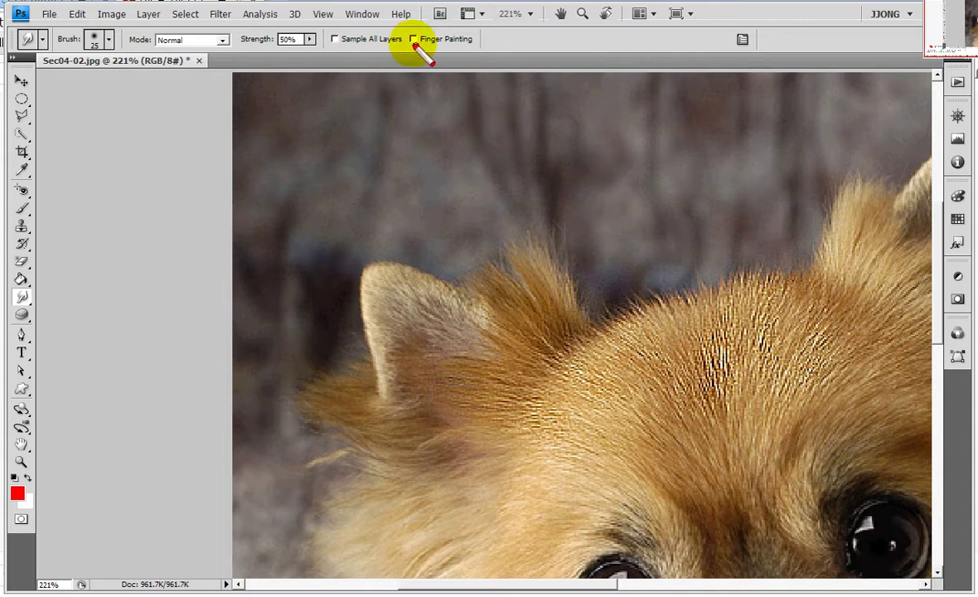
pyautogui.moveTo(432, 64); pyautogui.dragTo(427, 79)
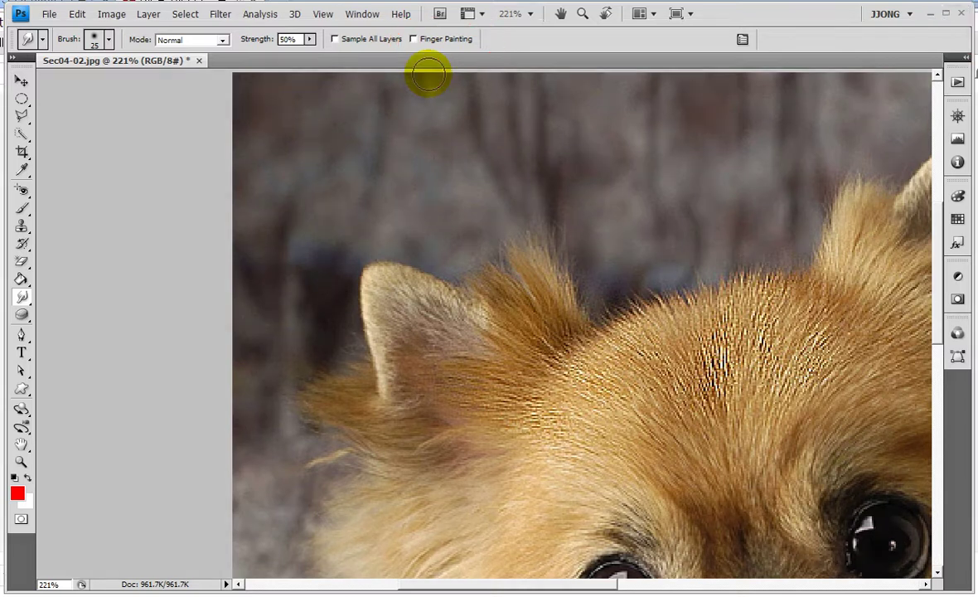
# - Enable Finger Painting and paint red streaks on the left ear and a red horn from the central tuft
pyautogui.click(414, 39)
pyautogui.moveTo(468, 327); pyautogui.dragTo(439, 364)
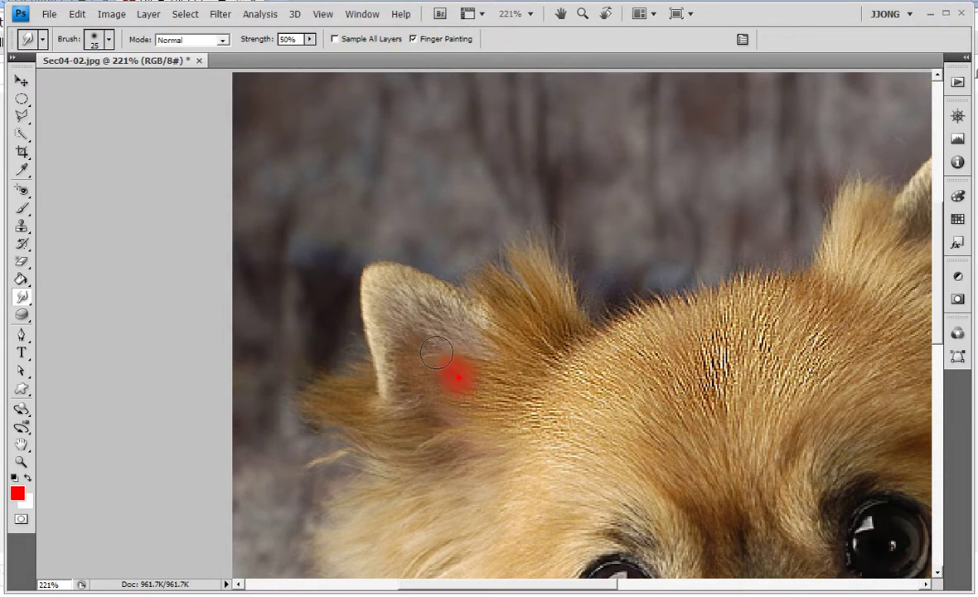
pyautogui.moveTo(425, 319); pyautogui.dragTo(447, 365)
pyautogui.moveTo(377, 281); pyautogui.dragTo(406, 232)
pyautogui.moveTo(377, 274); pyautogui.dragTo(419, 217)
pyautogui.moveTo(613, 356); pyautogui.dragTo(506, 223)
pyautogui.moveTo(628, 367); pyautogui.dragTo(514, 236)
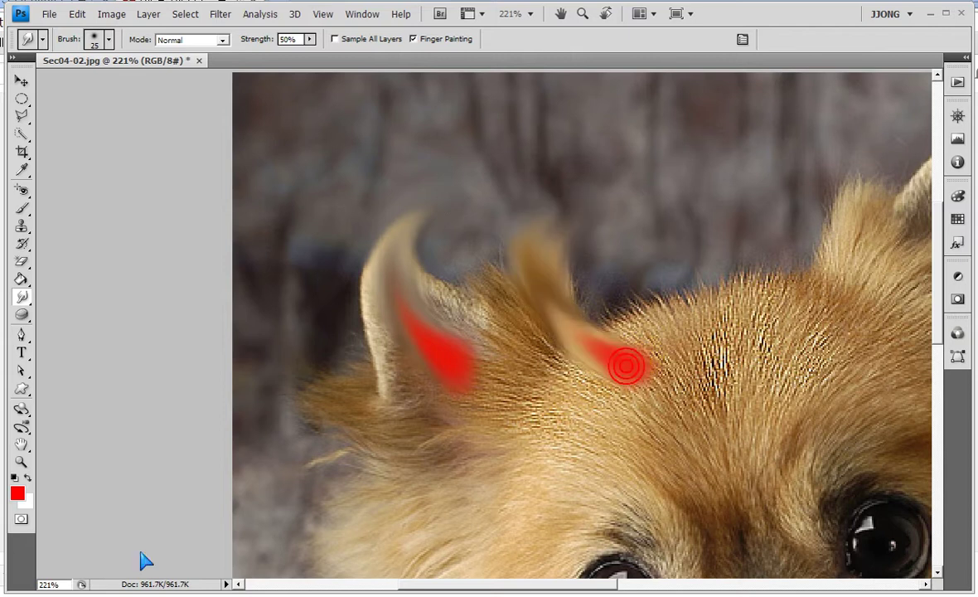
# - Switch the foreground to yellow and smear a yellow horn into the head fur
pyautogui.click(16, 492)
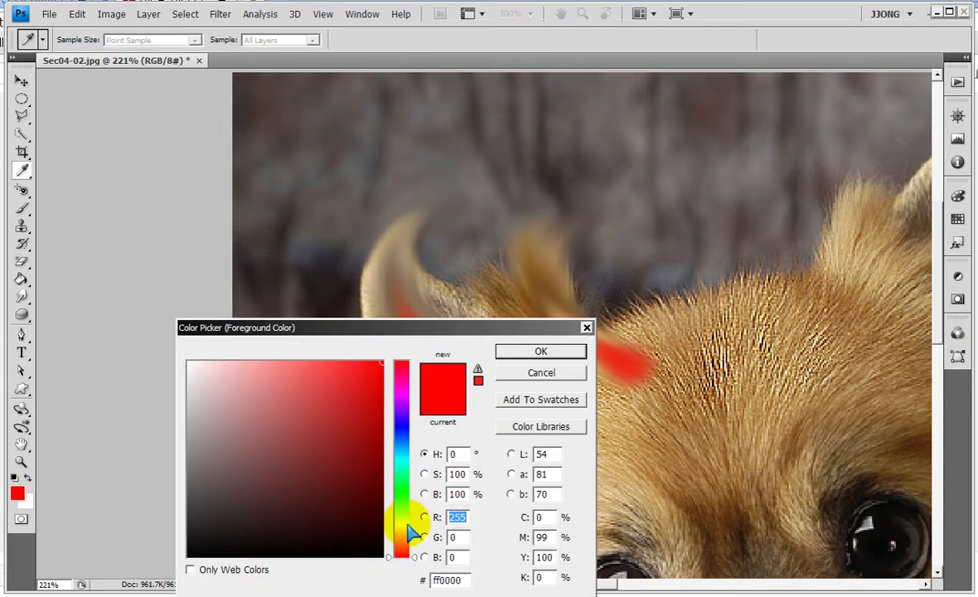
pyautogui.click(405, 525)
pyautogui.click(540, 350)
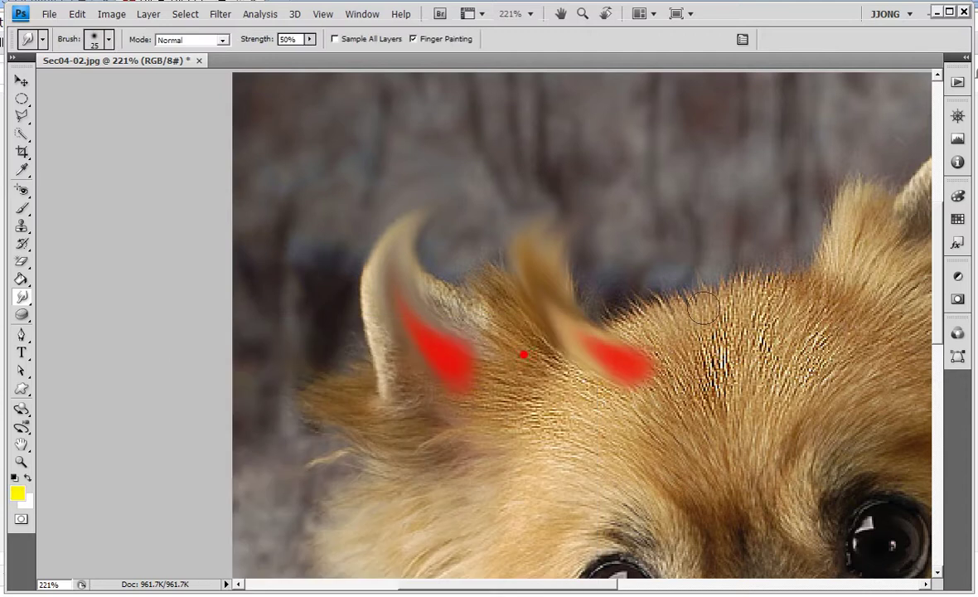
pyautogui.moveTo(699, 319); pyautogui.dragTo(696, 195)
pyautogui.moveTo(693, 301)
pyautogui.mouseDown()
pyautogui.moveTo(679, 212)
pyautogui.moveTo(722, 330)
pyautogui.mouseUp()
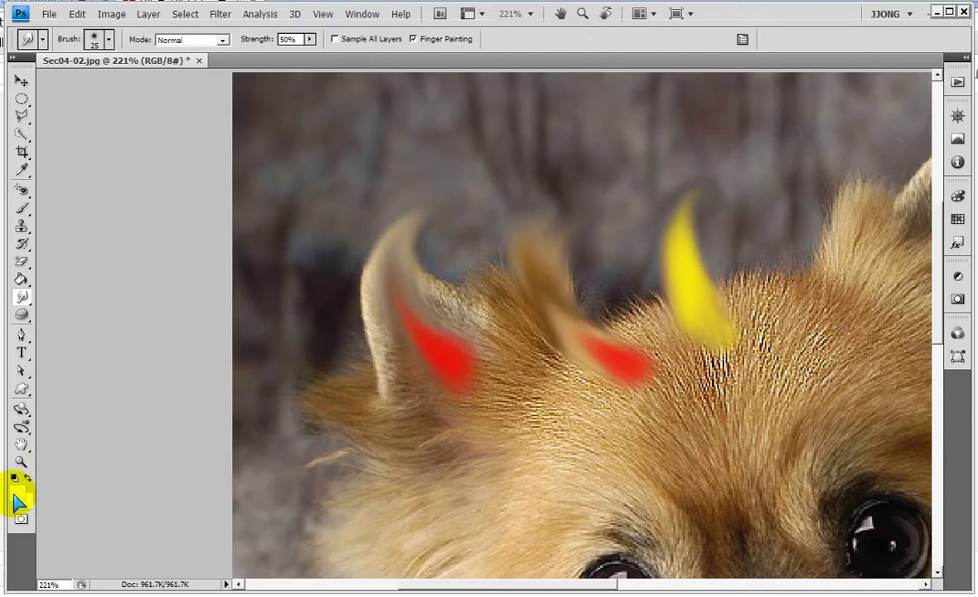
# - Switch the foreground to purple and paint a purple horn on the right-hand ear
pyautogui.click(17, 494)
pyautogui.click(401, 403)
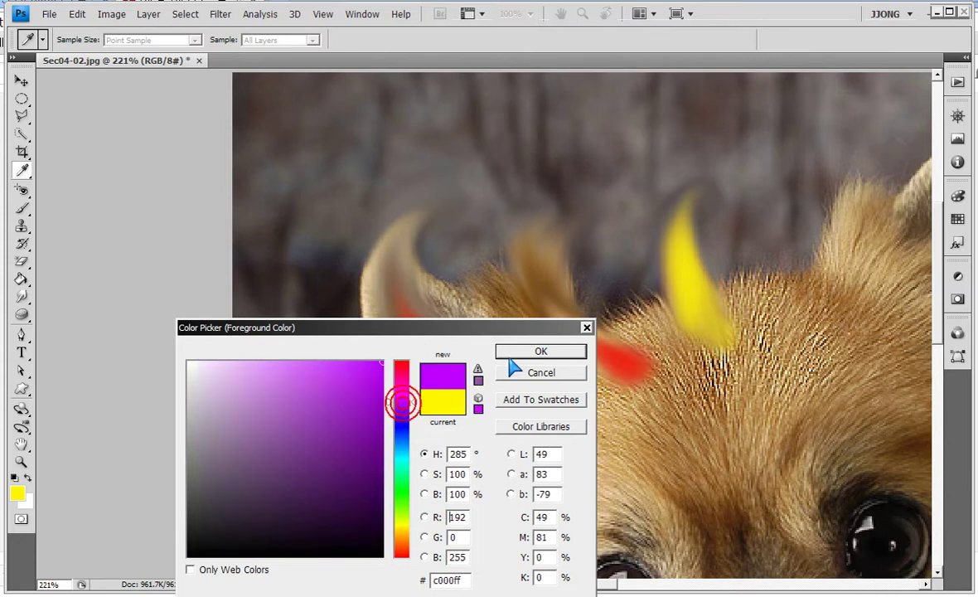
pyautogui.click(541, 351)
pyautogui.moveTo(812, 397)
pyautogui.mouseDown()
pyautogui.moveTo(878, 257)
pyautogui.moveTo(874, 267)
pyautogui.mouseUp()
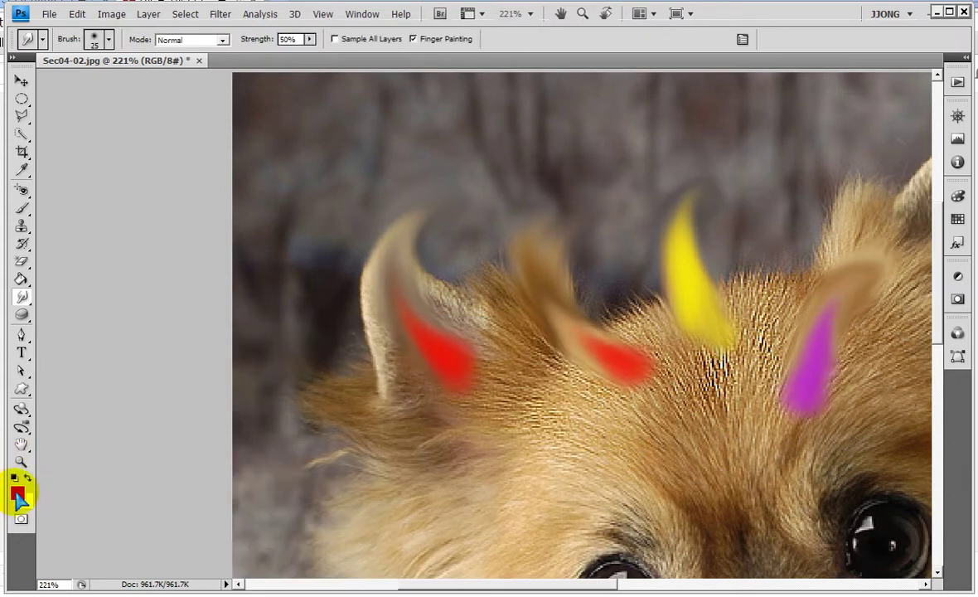
# - Switch the foreground to green and smear green across the forehead toward the red streak
pyautogui.click(17, 493)
pyautogui.click(399, 476)
pyautogui.click(541, 351)
pyautogui.click(570, 436)
pyautogui.moveTo(560, 416); pyautogui.dragTo(386, 377)
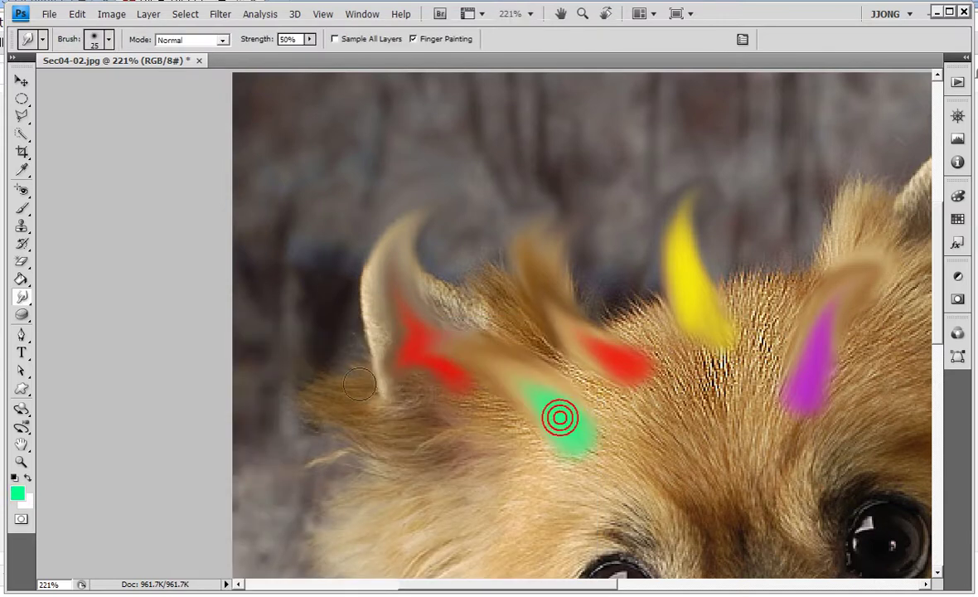